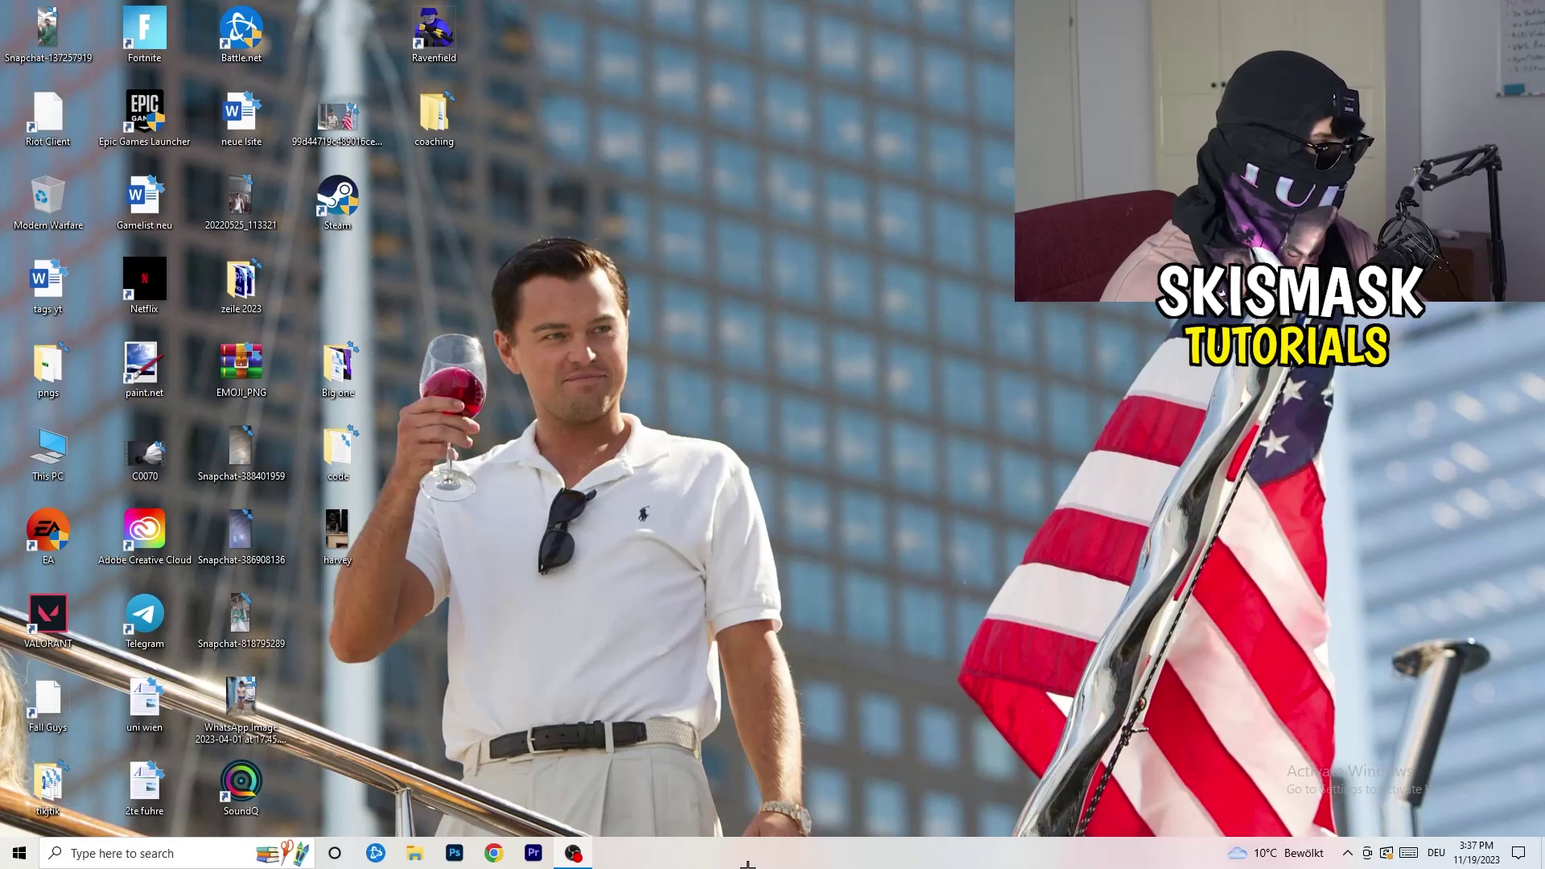
# - Open Task Manager and try to end the Antimalware Service Executable background process
pyautogui.rightClick(759, 854)
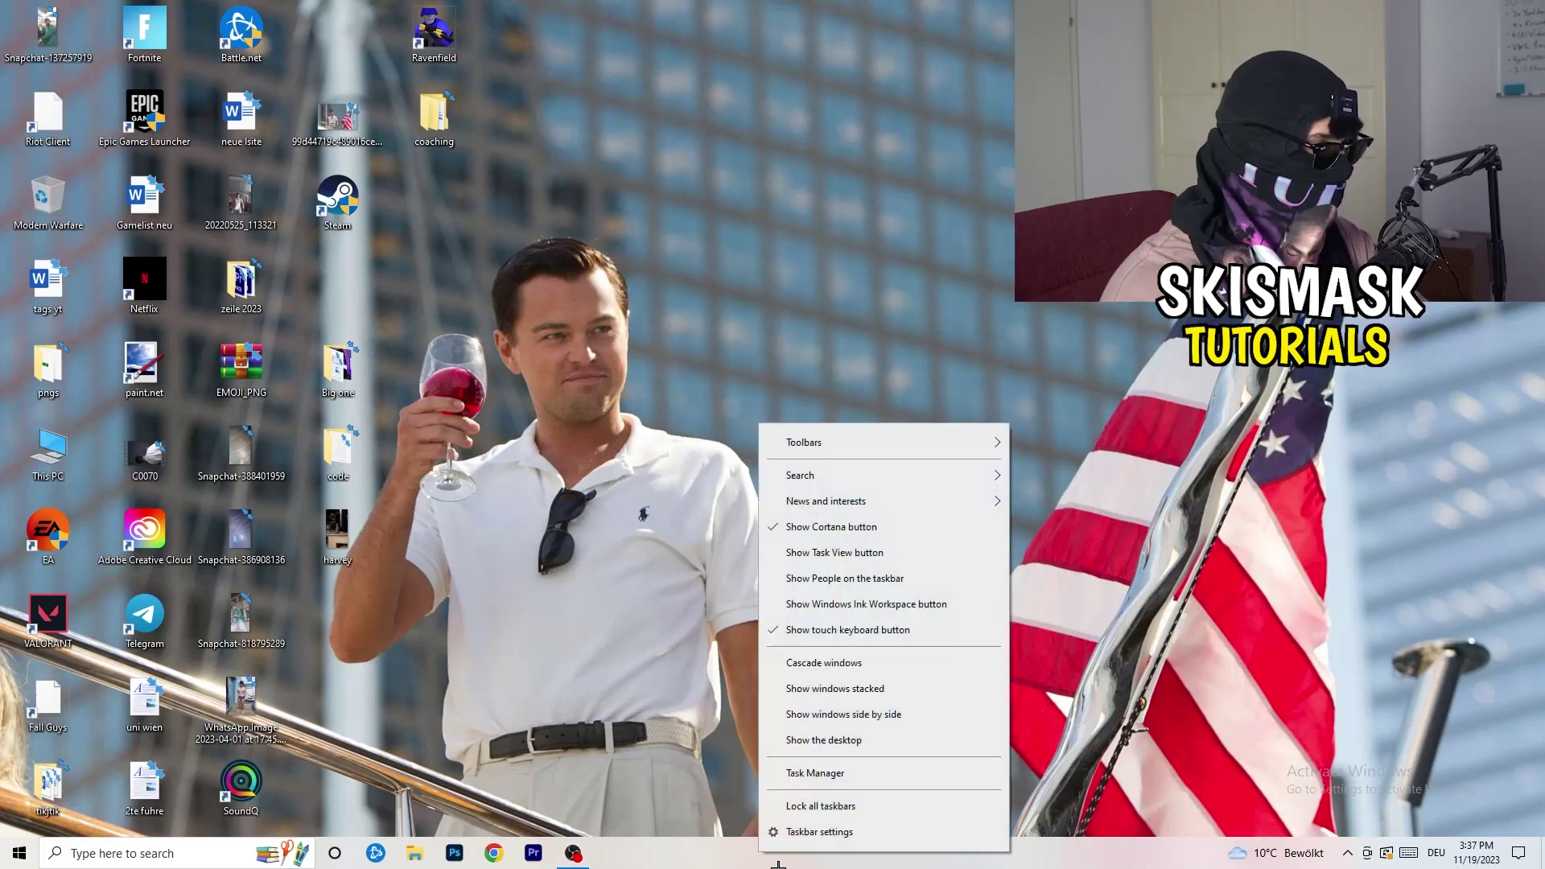
pyautogui.click(820, 770)
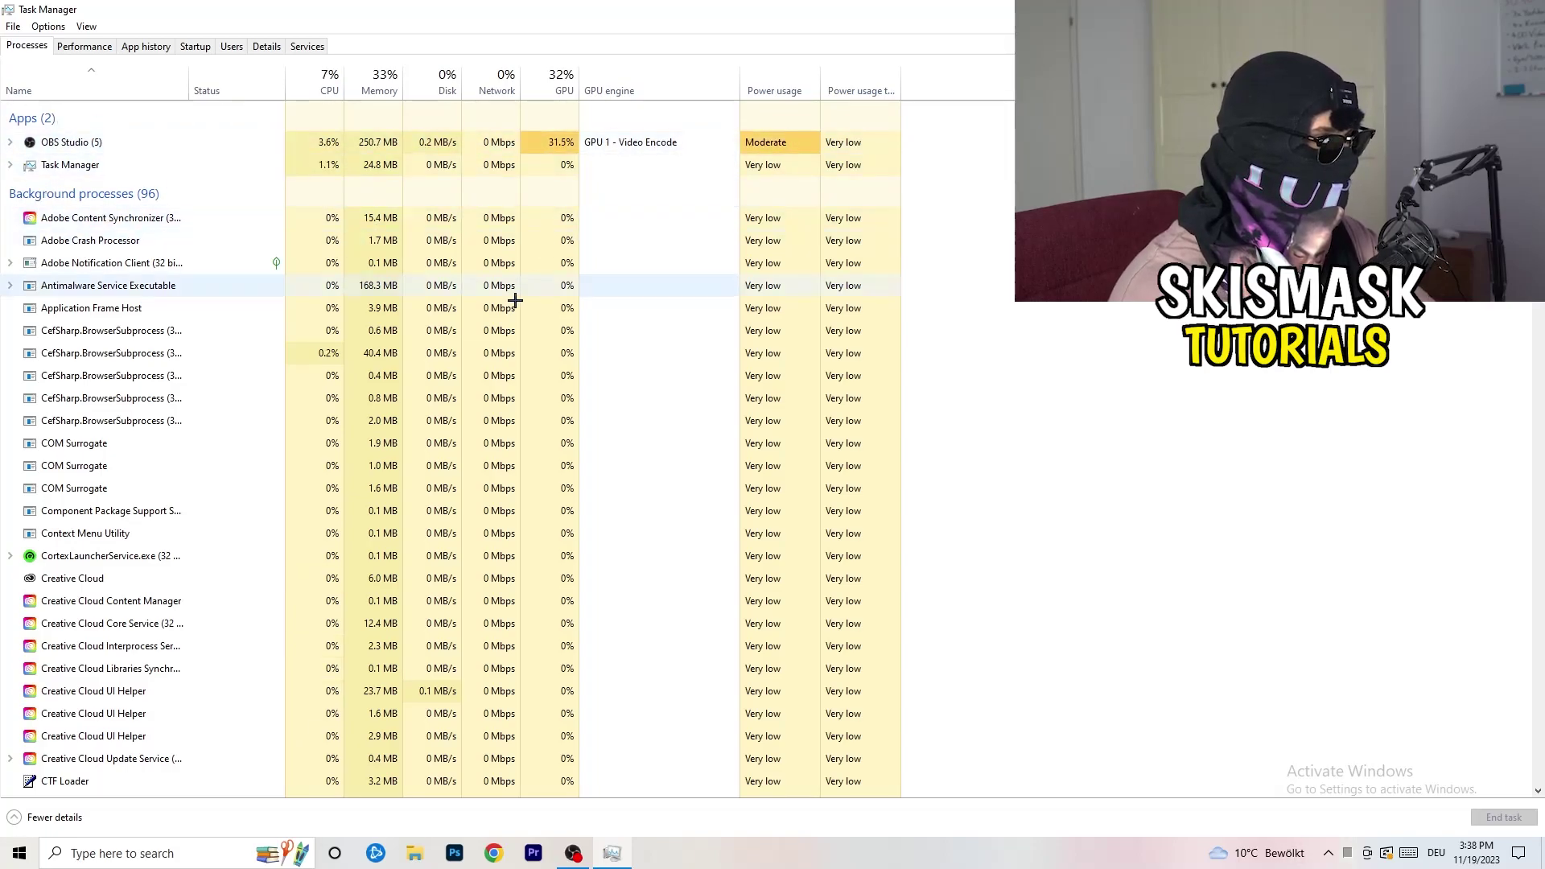
pyautogui.rightClick(361, 286)
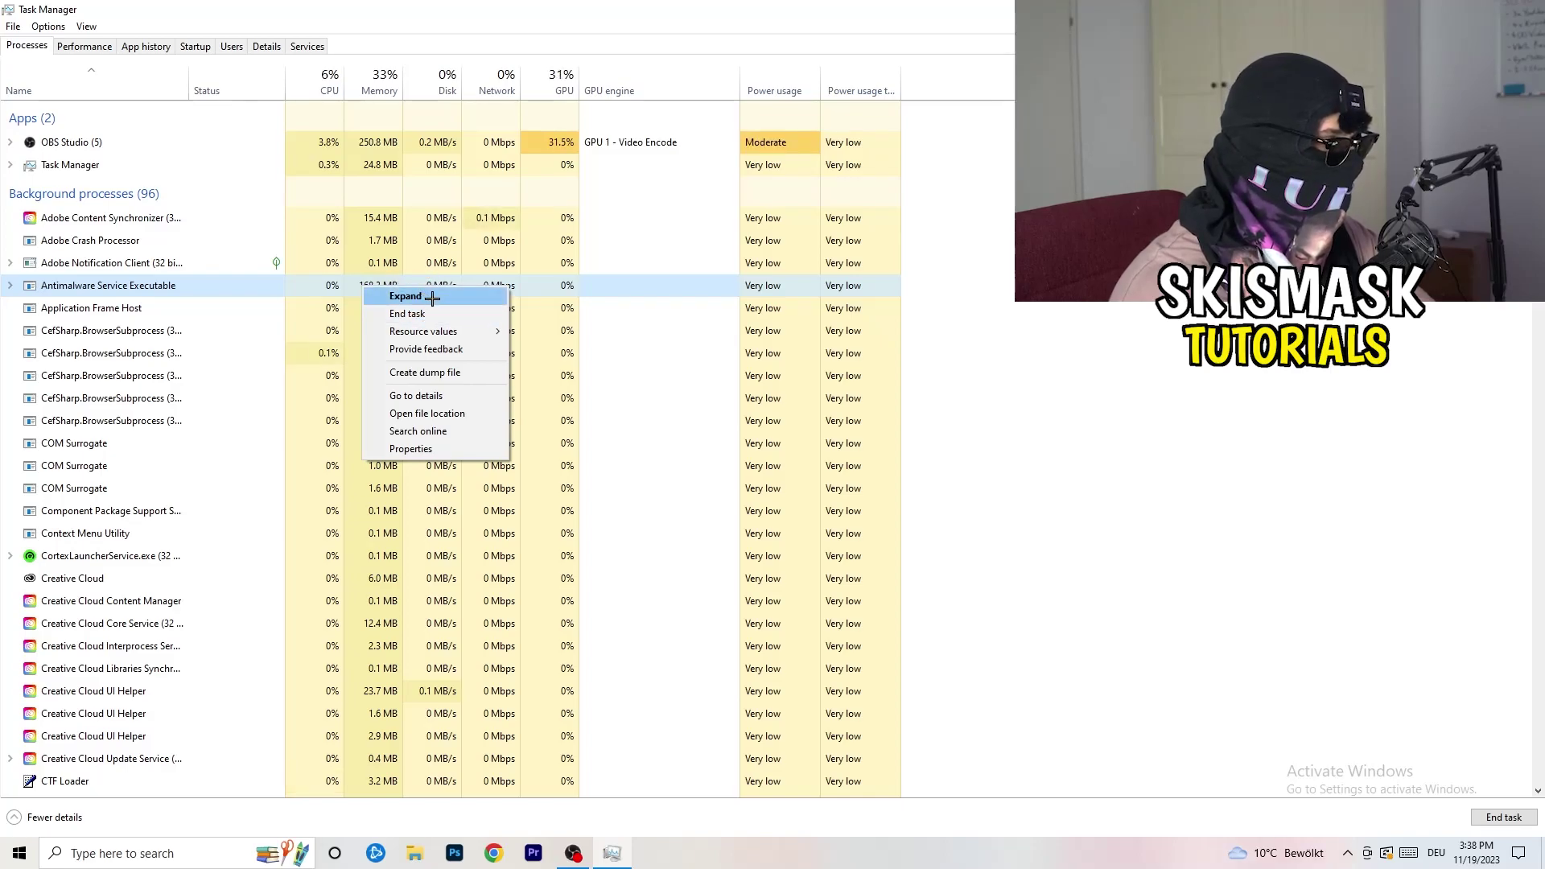
pyautogui.moveTo(433, 334)
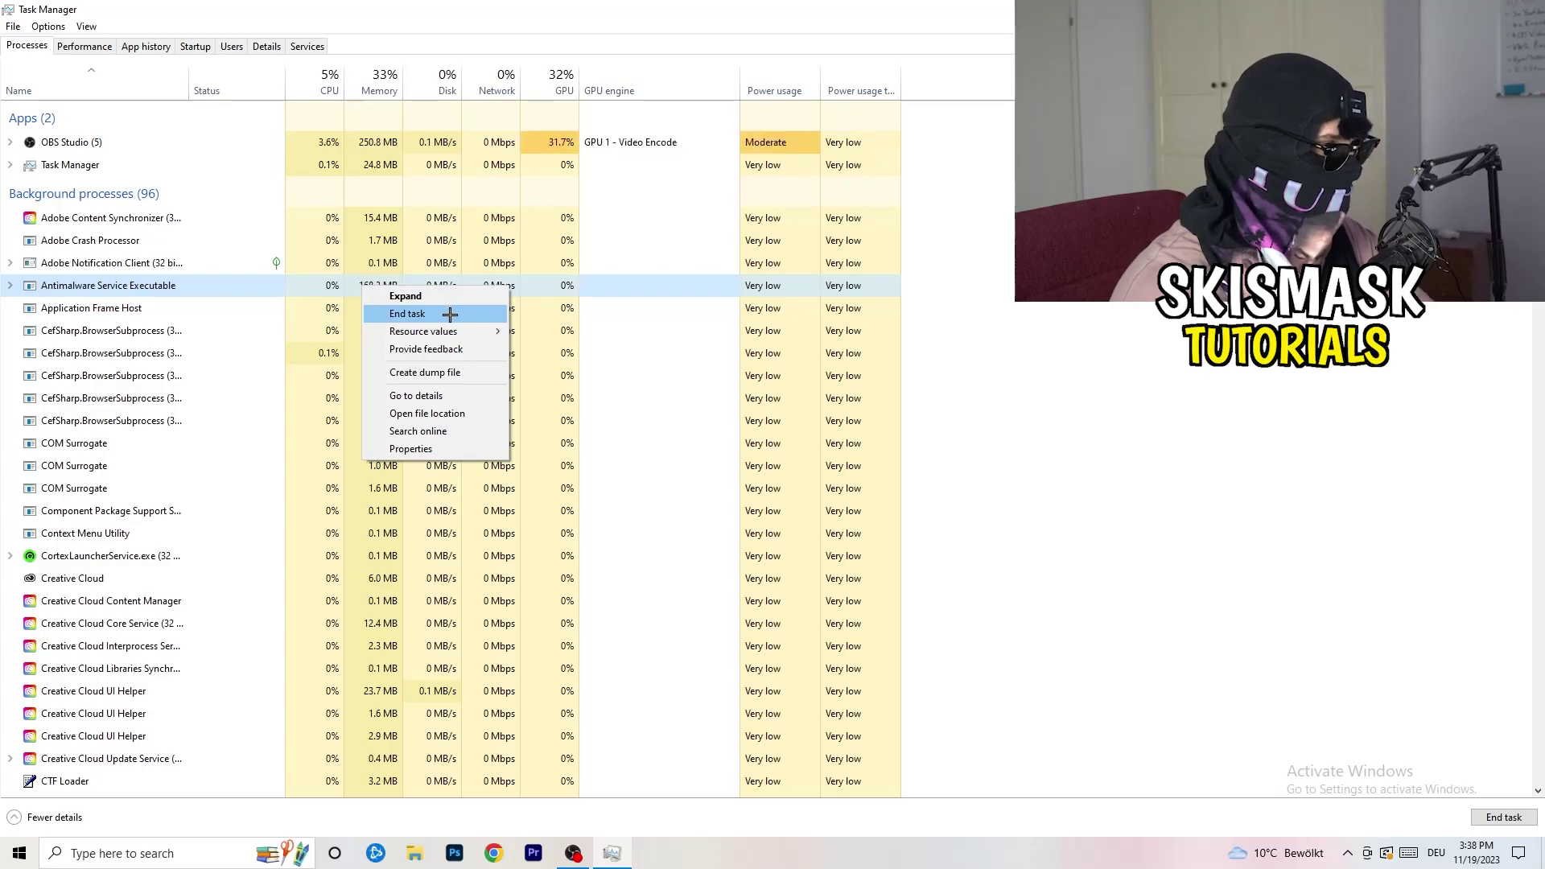
pyautogui.click(447, 313)
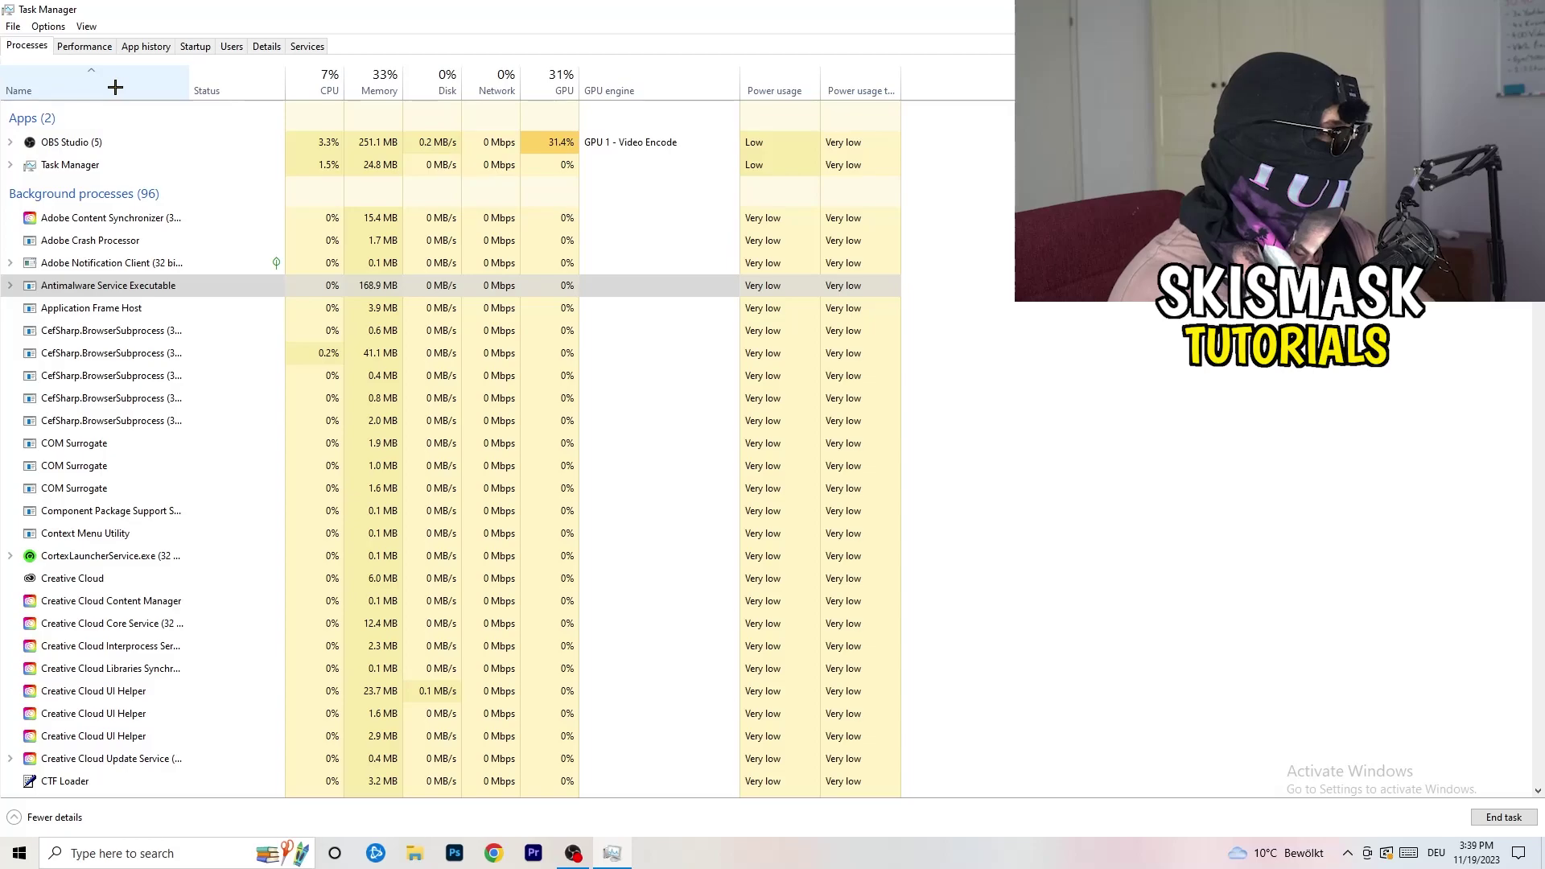
# - Review the startup apps and the available actions for Dropbox, EA and File Association Helper
pyautogui.click(197, 46)
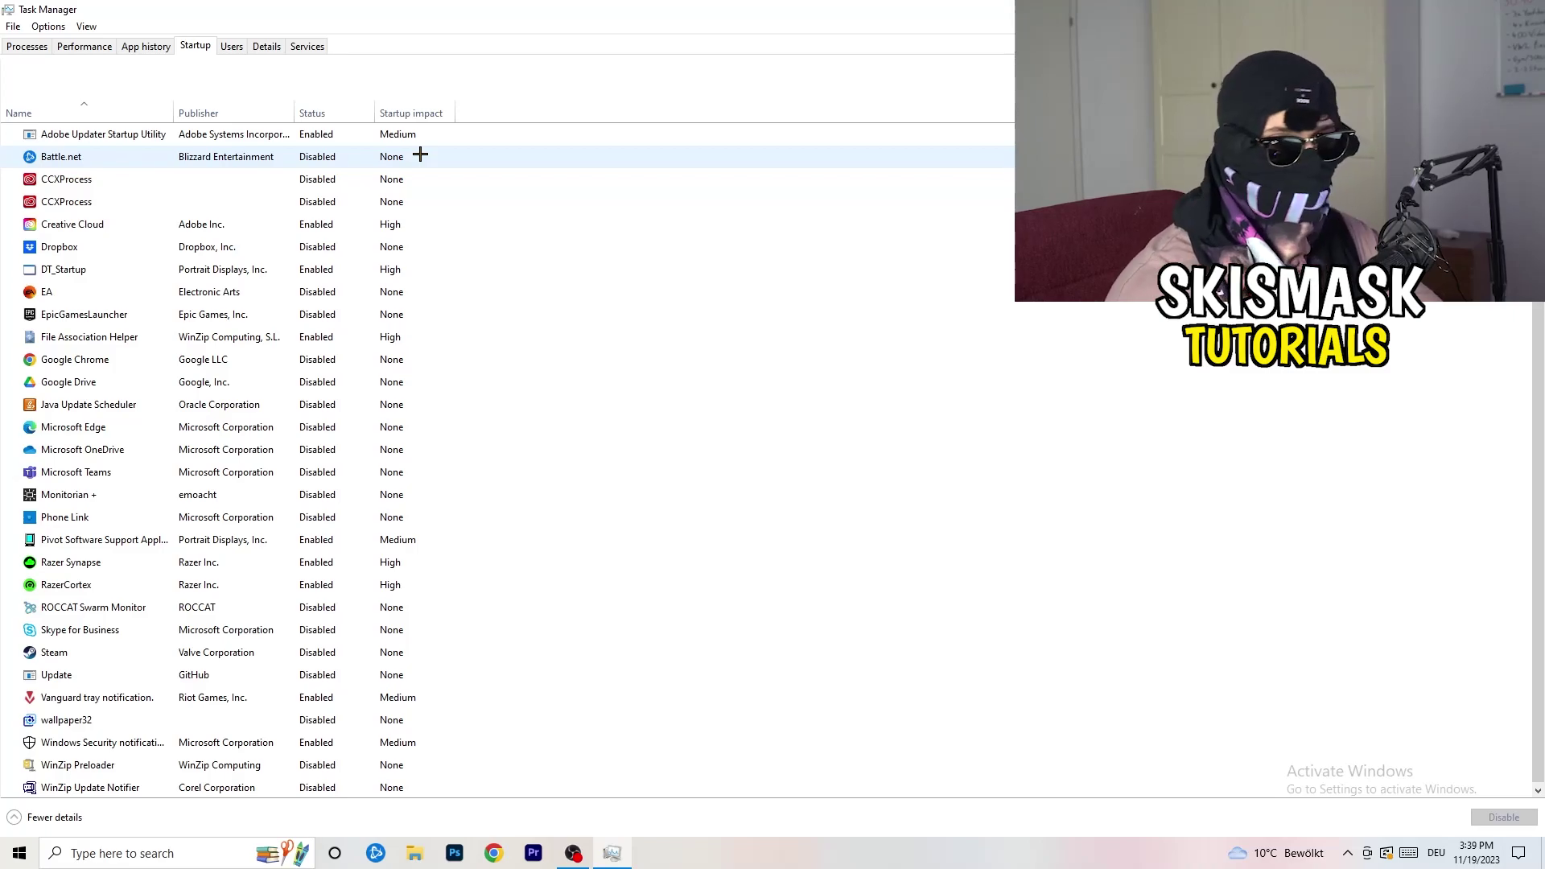
pyautogui.rightClick(322, 243)
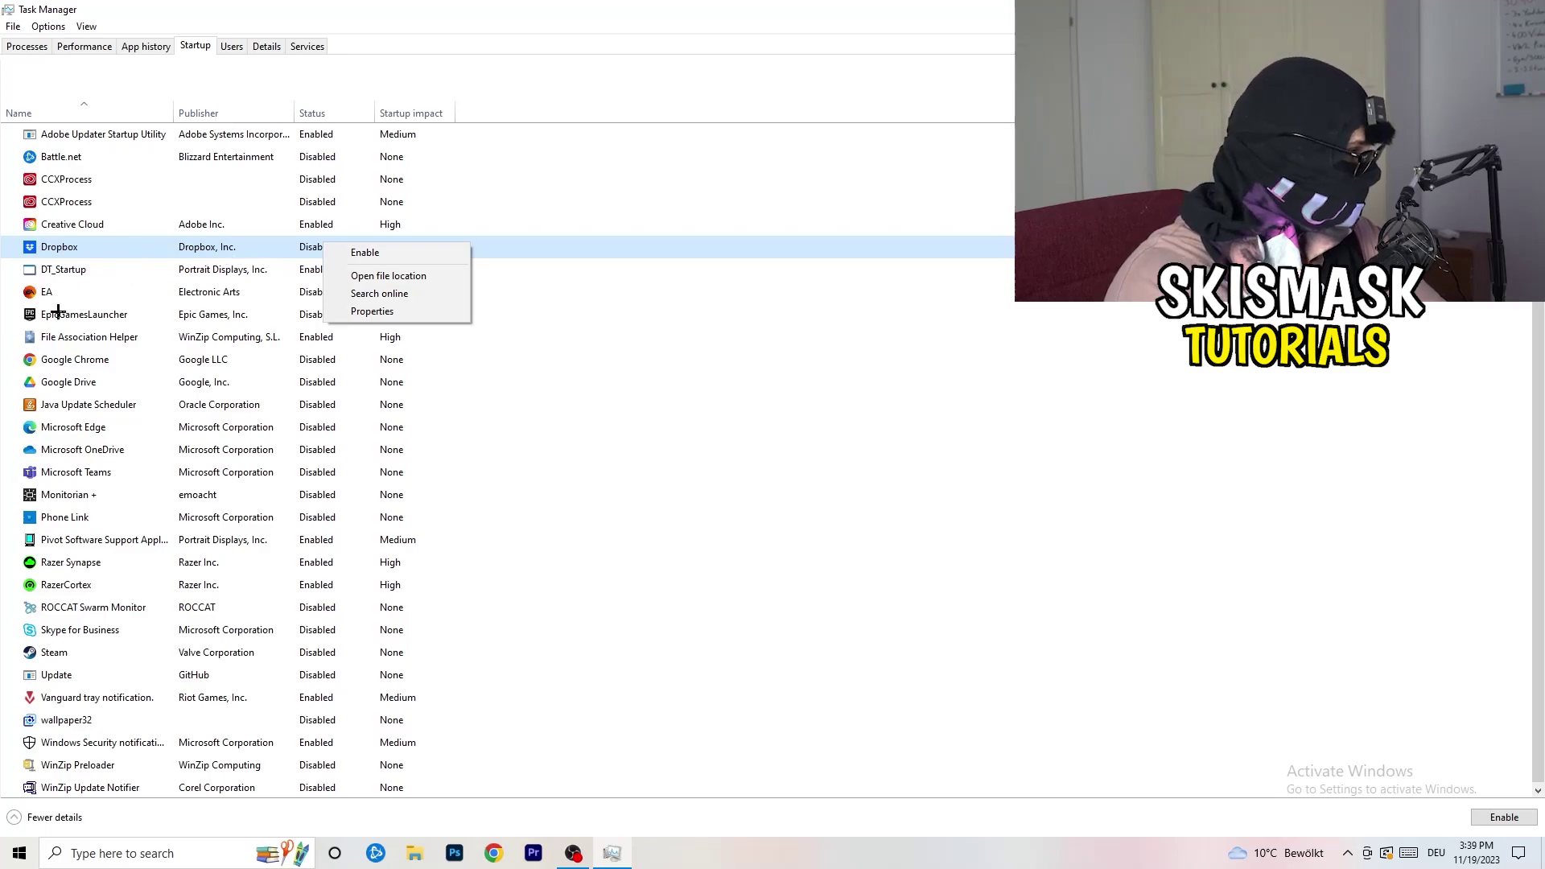
pyautogui.rightClick(153, 294)
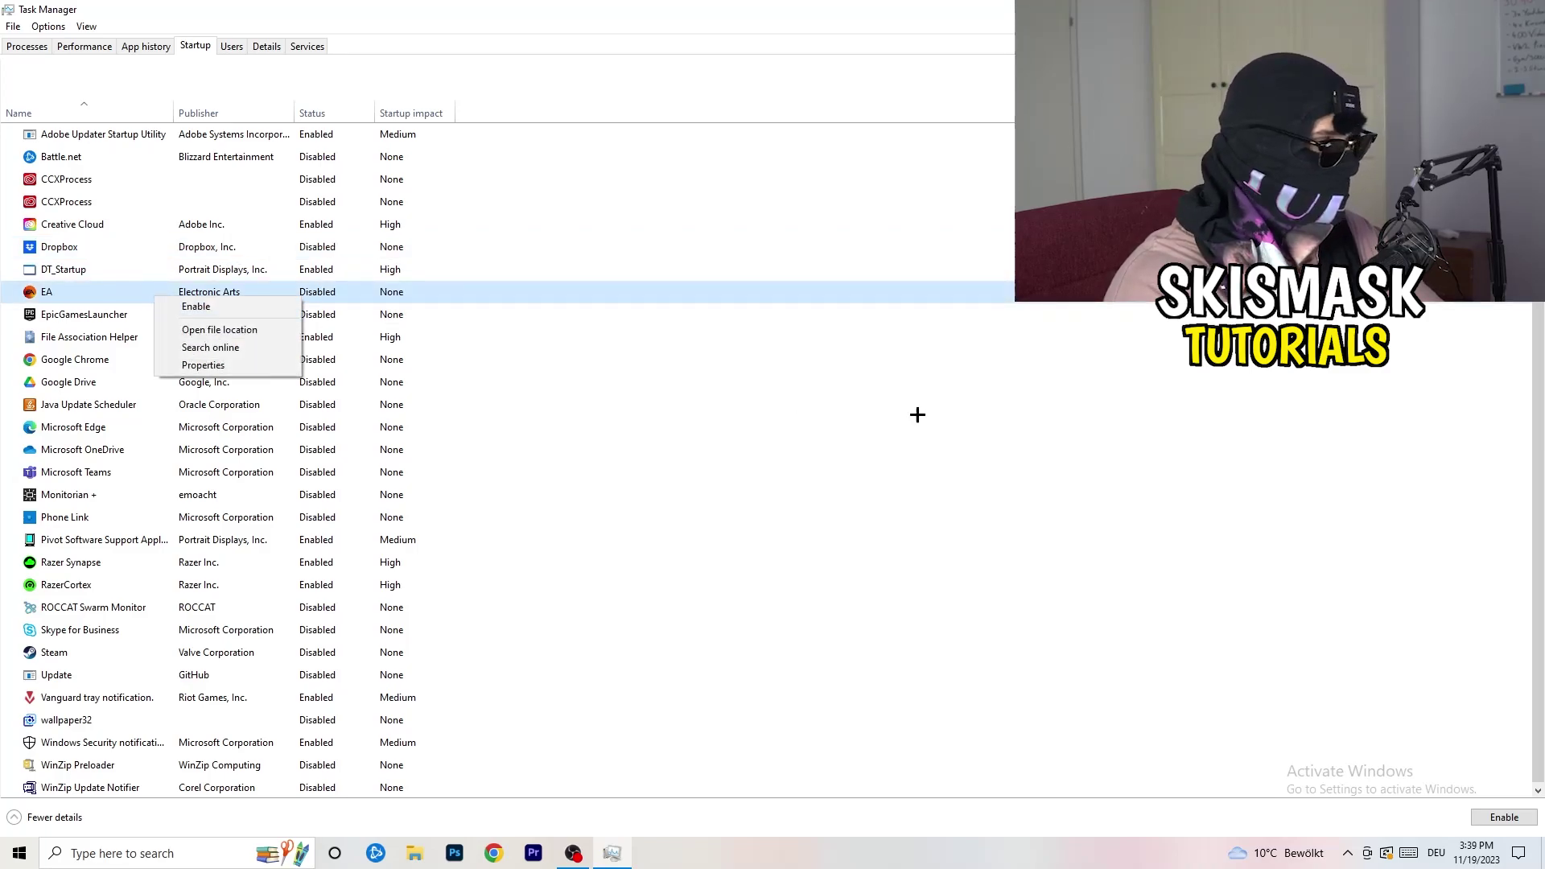
pyautogui.click(1028, 418)
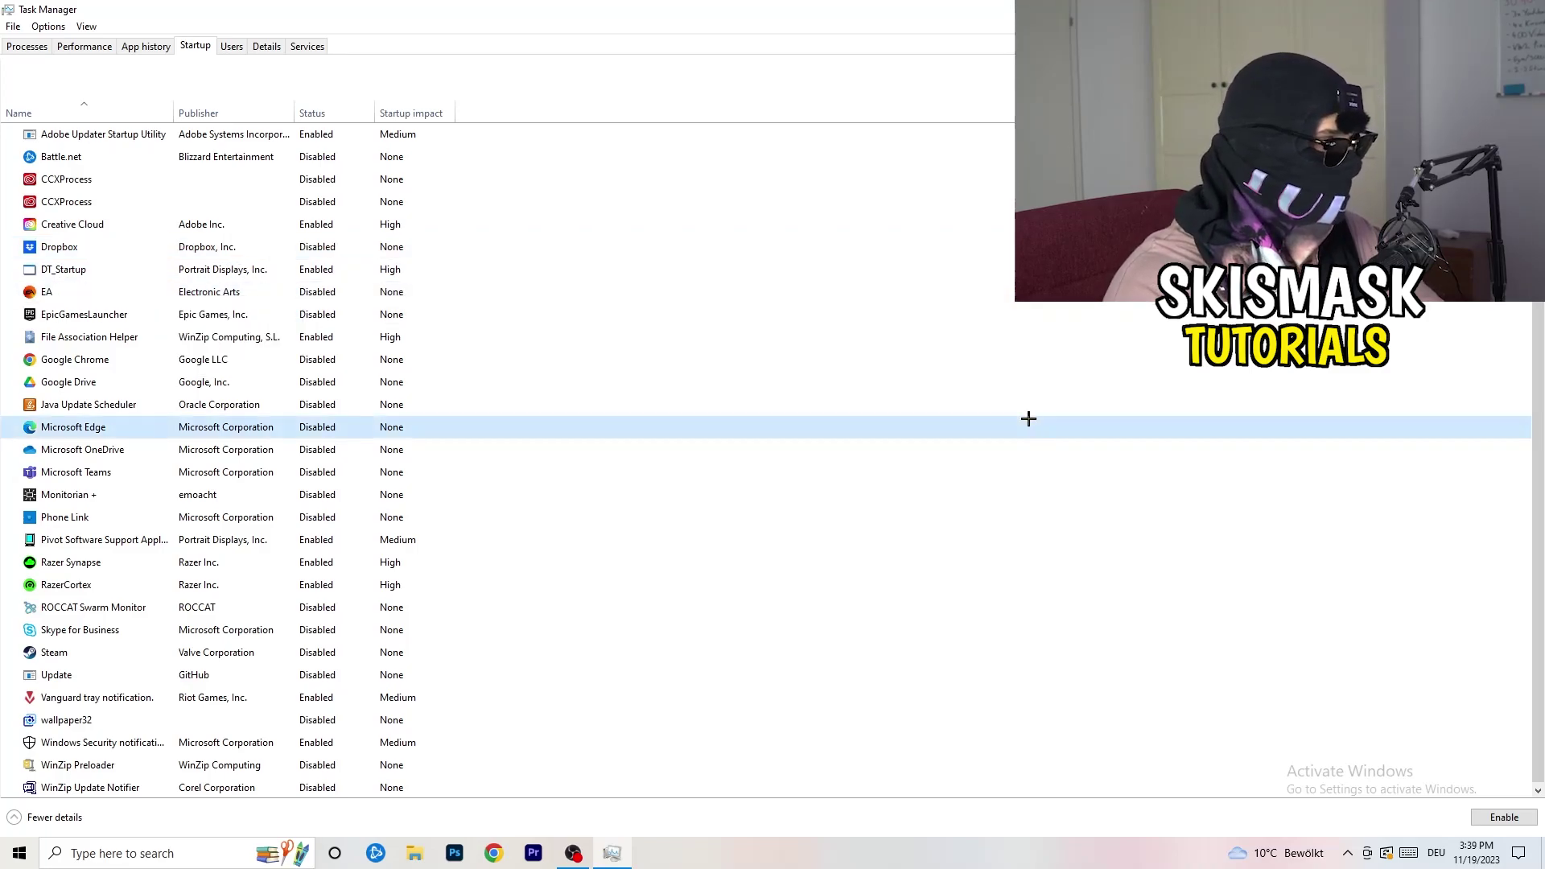
pyautogui.rightClick(316, 340)
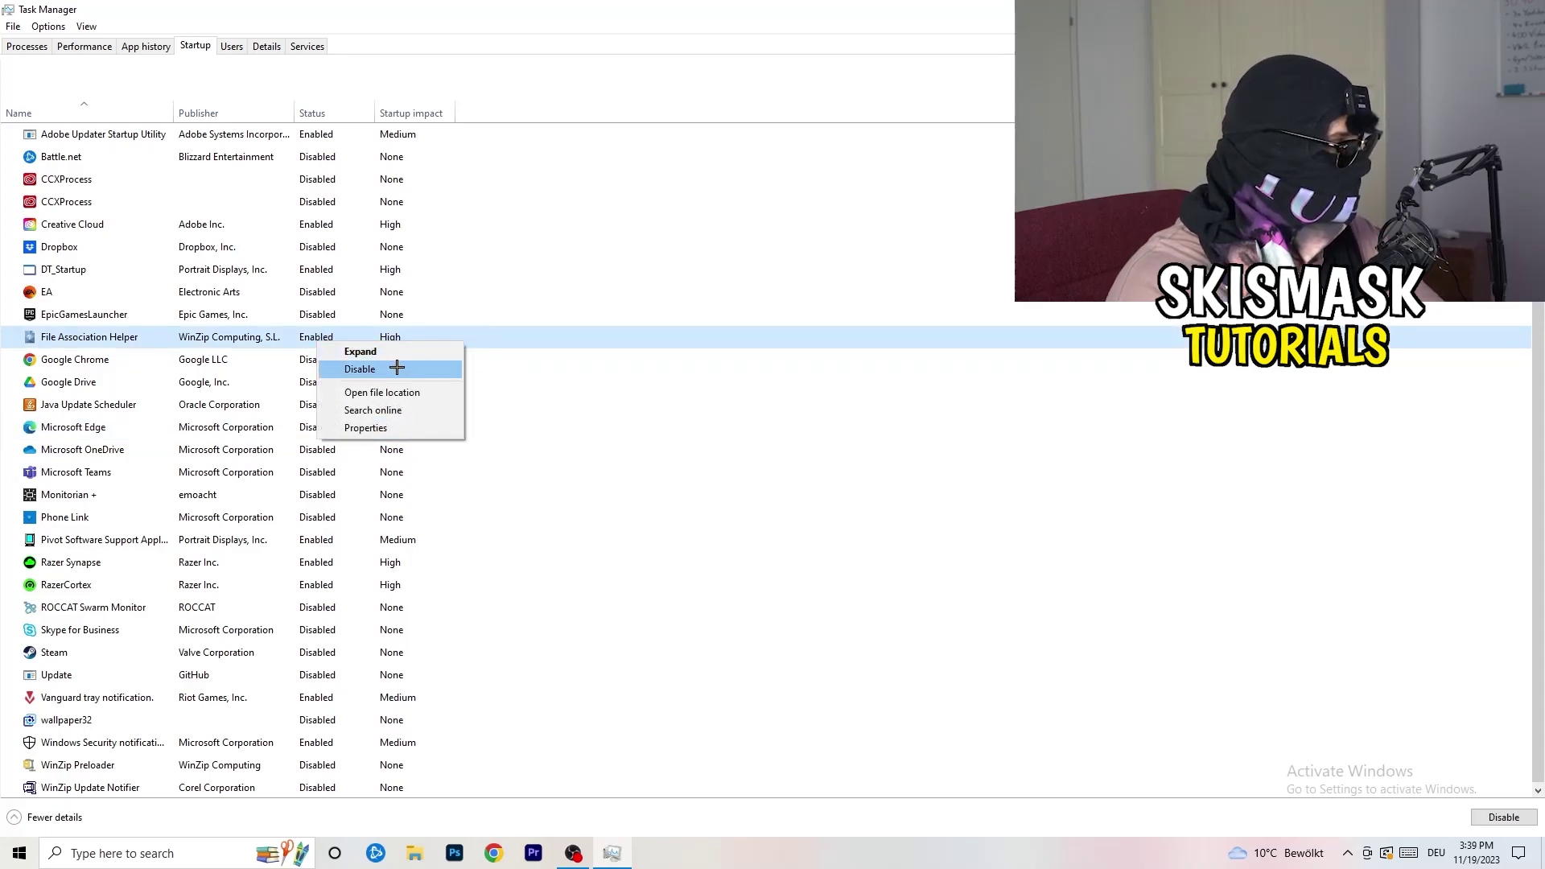
pyautogui.click(694, 404)
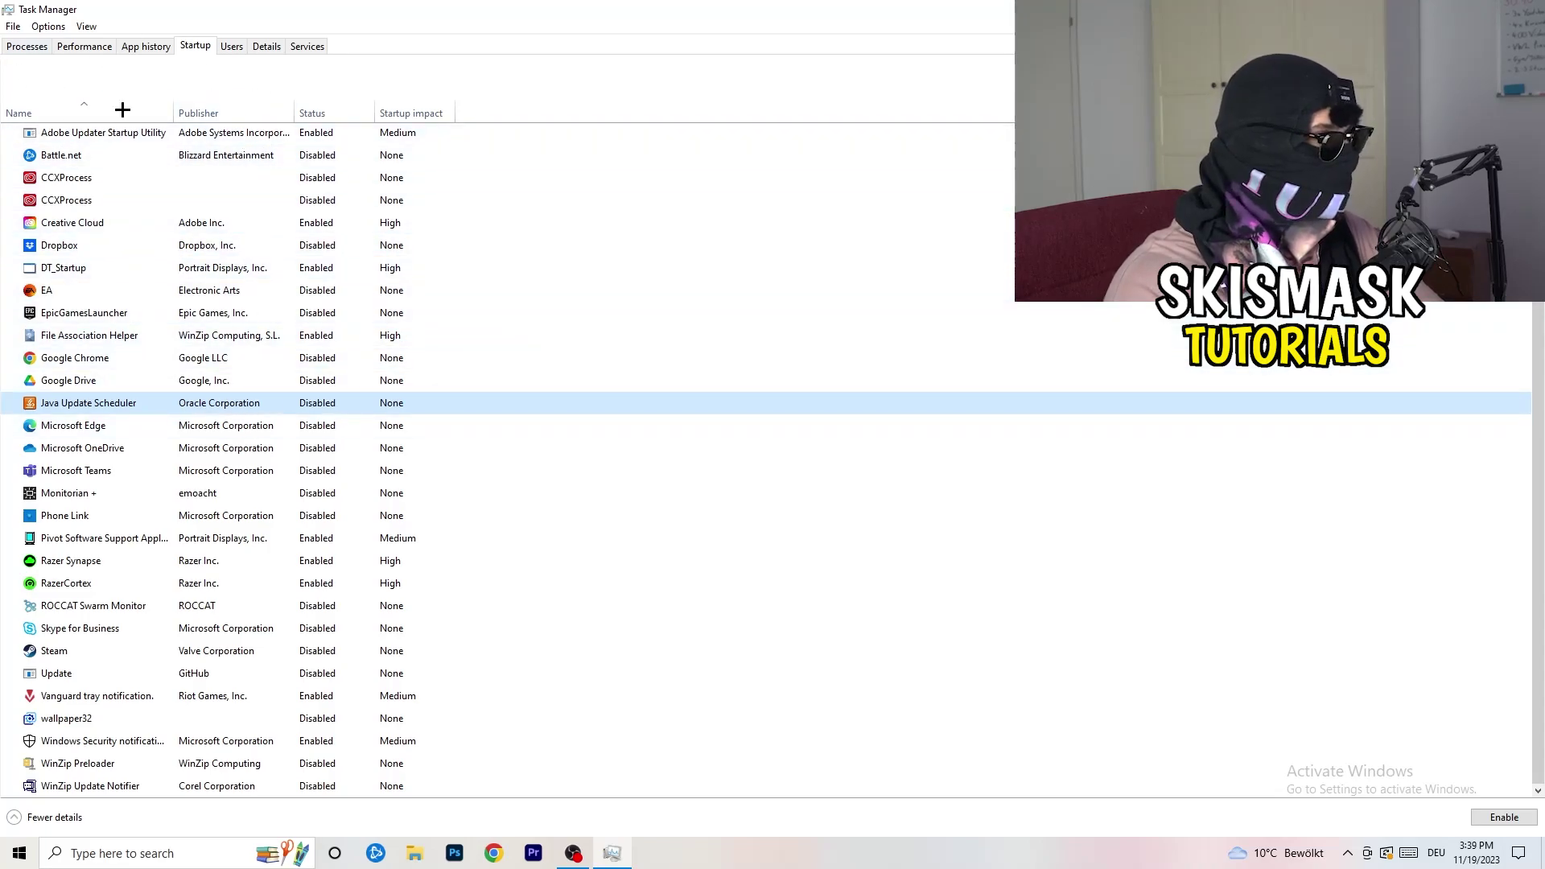
# - Check the priority options of the Dropbox crash handler in the detailed process list and close Task Manager
pyautogui.click(84, 46)
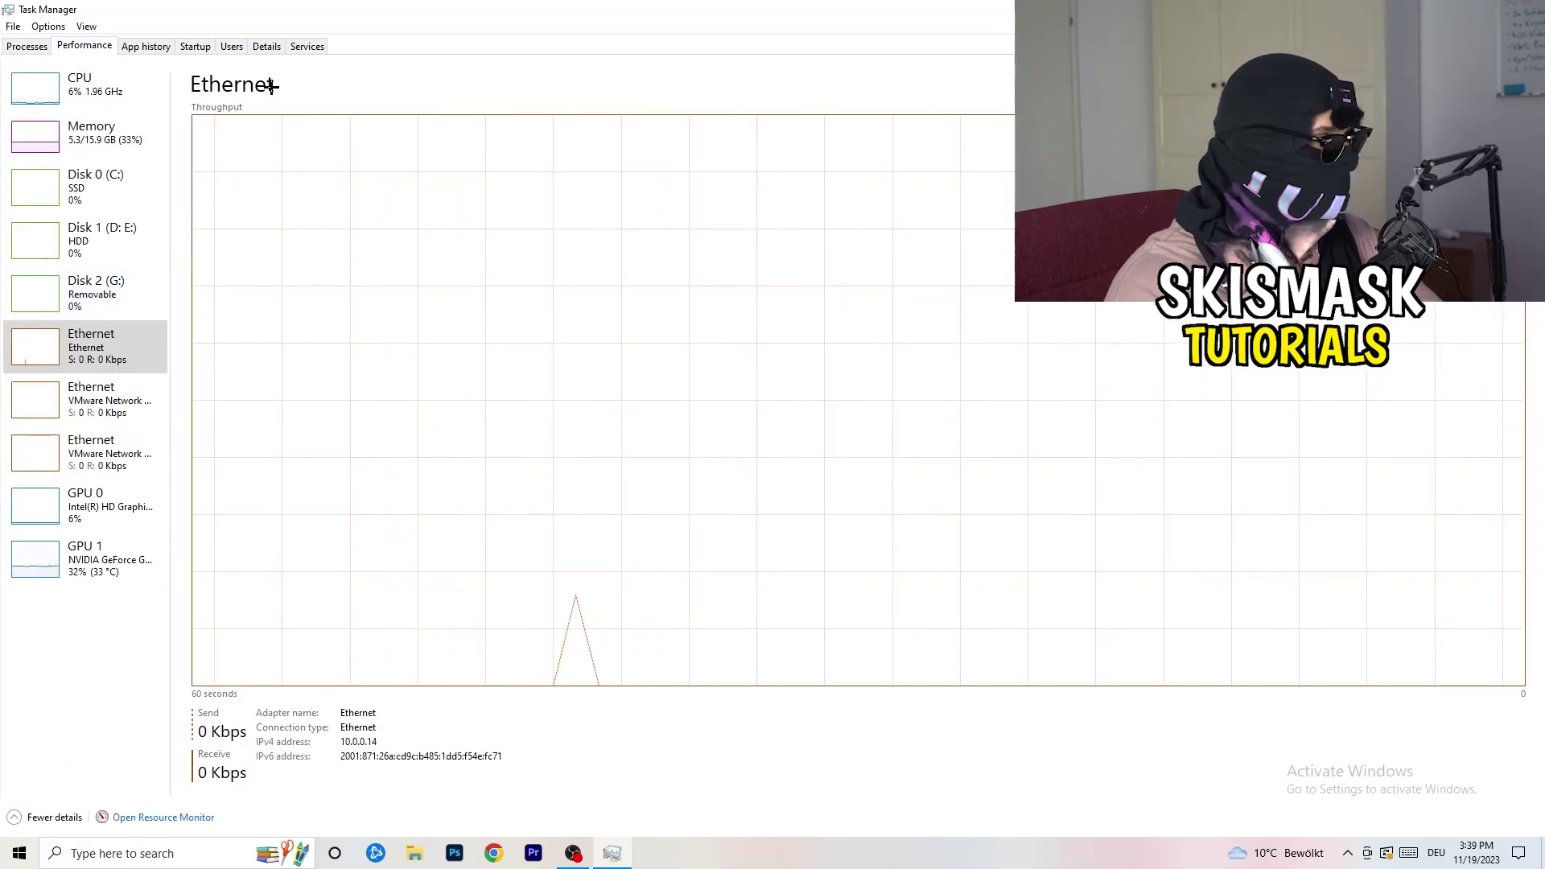
pyautogui.click(266, 46)
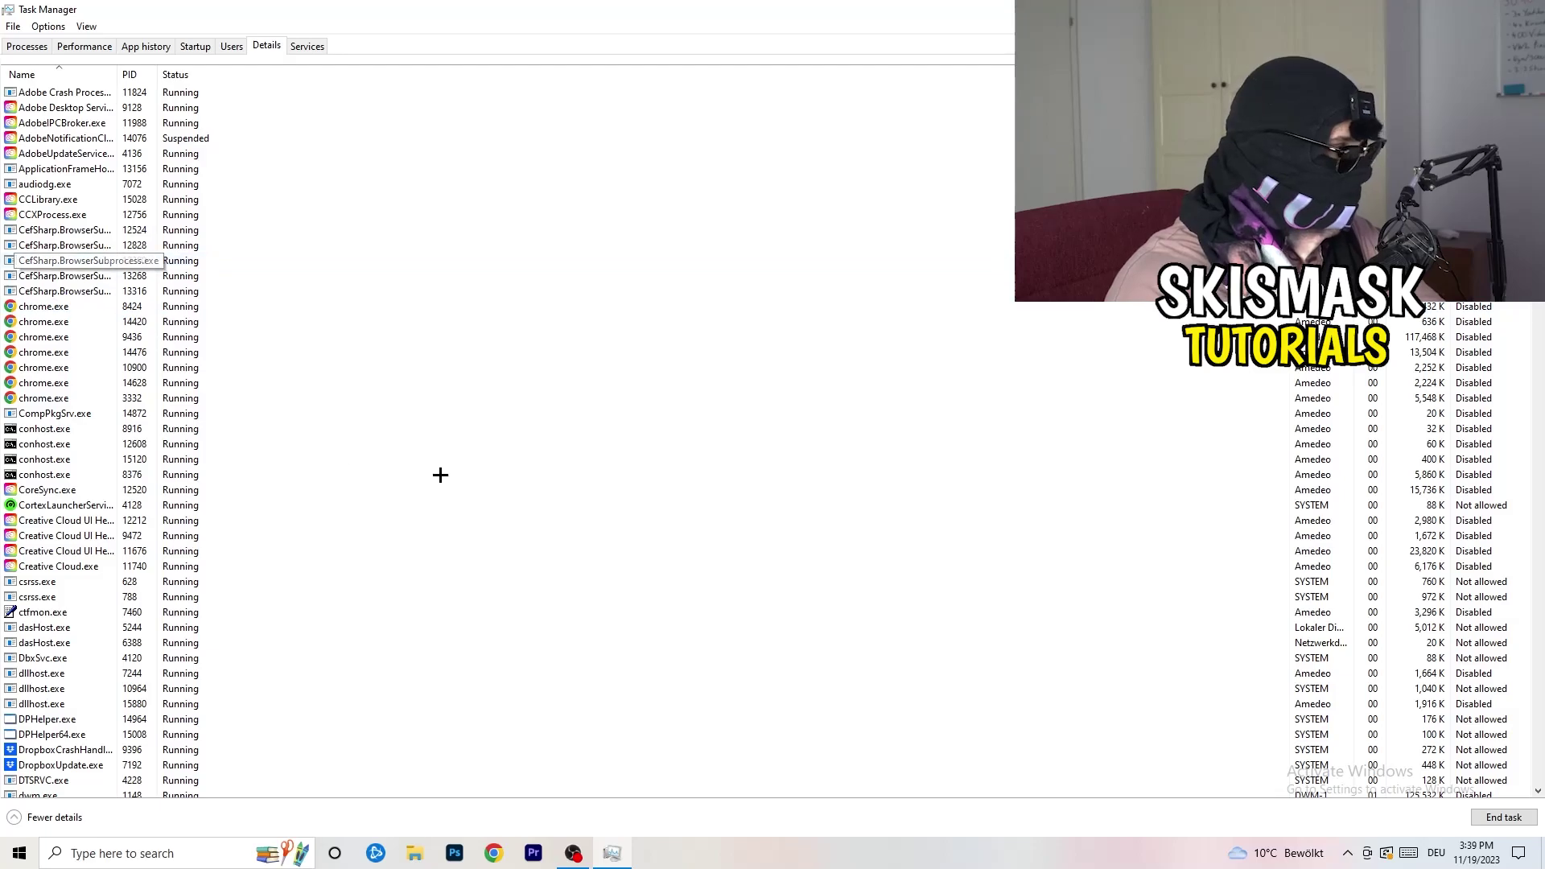
pyautogui.scroll(-6, 121, 400)
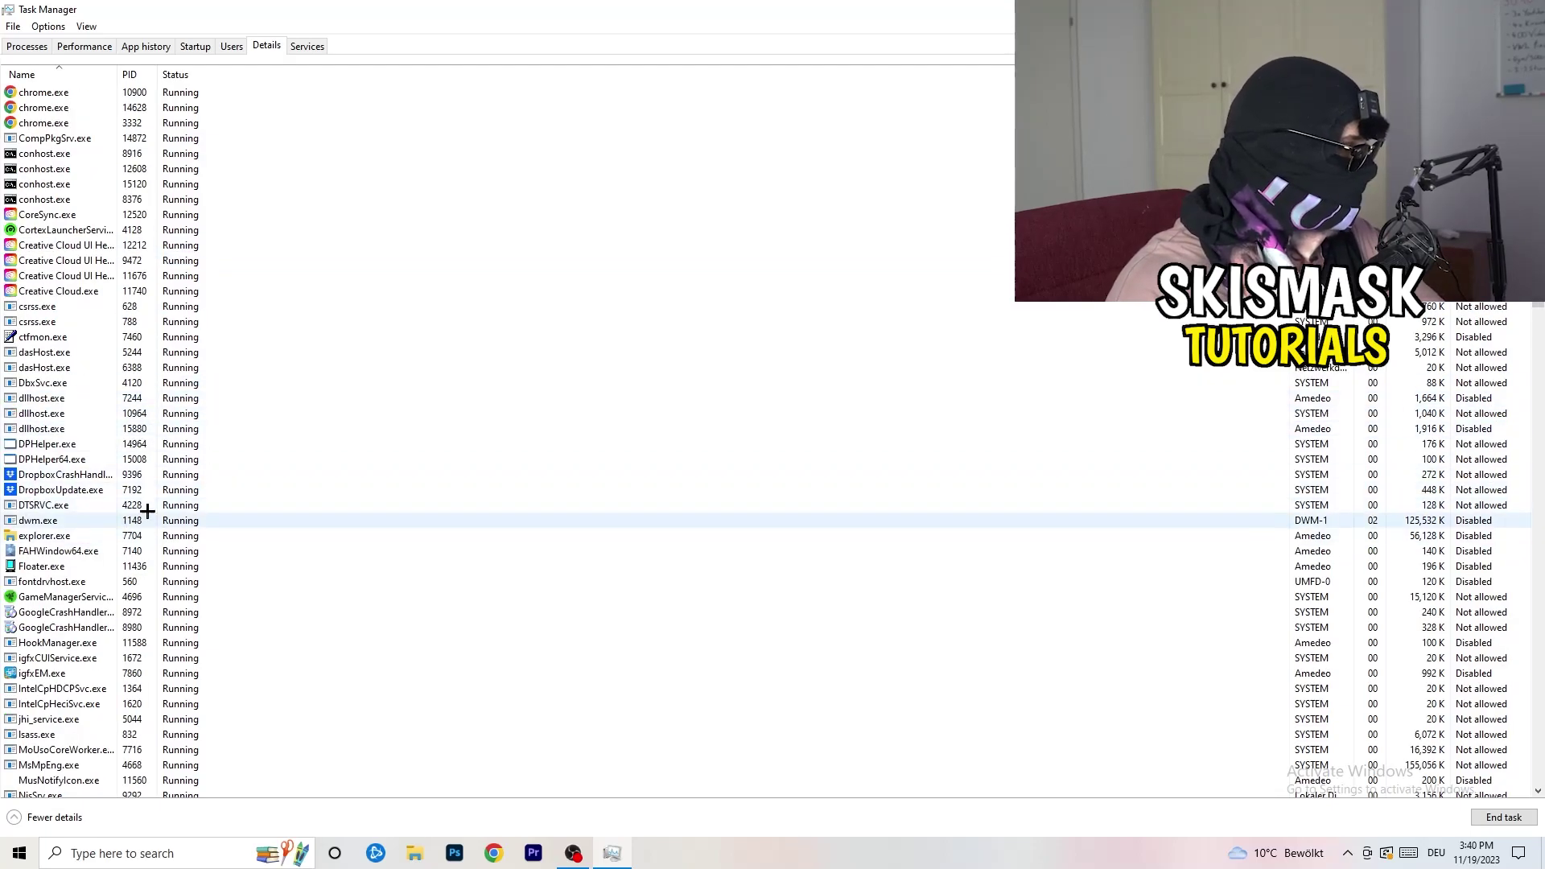
pyautogui.rightClick(62, 478)
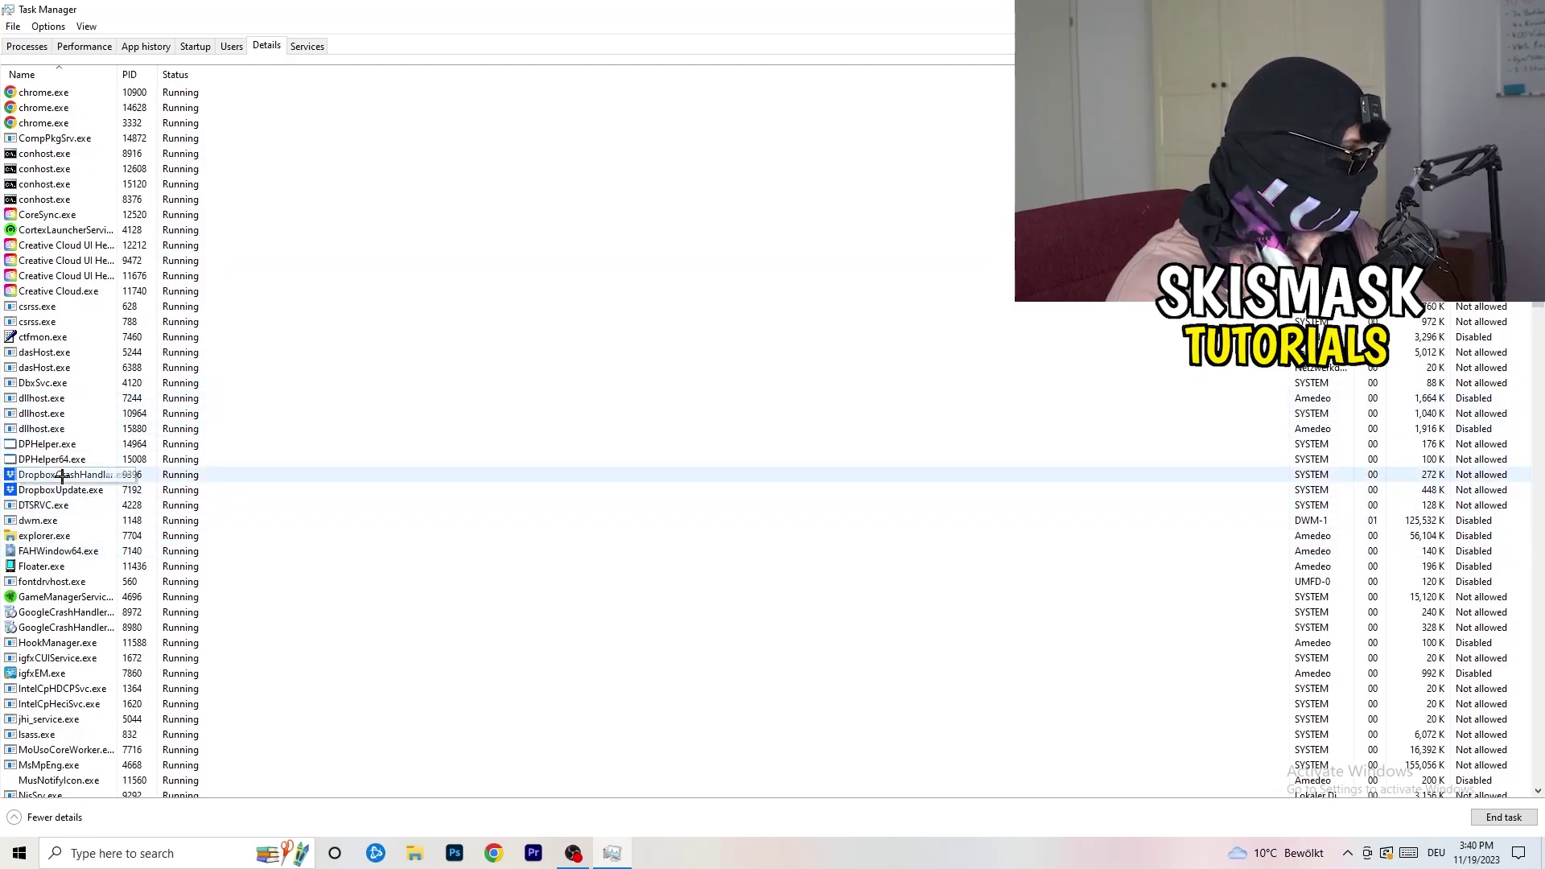
pyautogui.rightClick(127, 474)
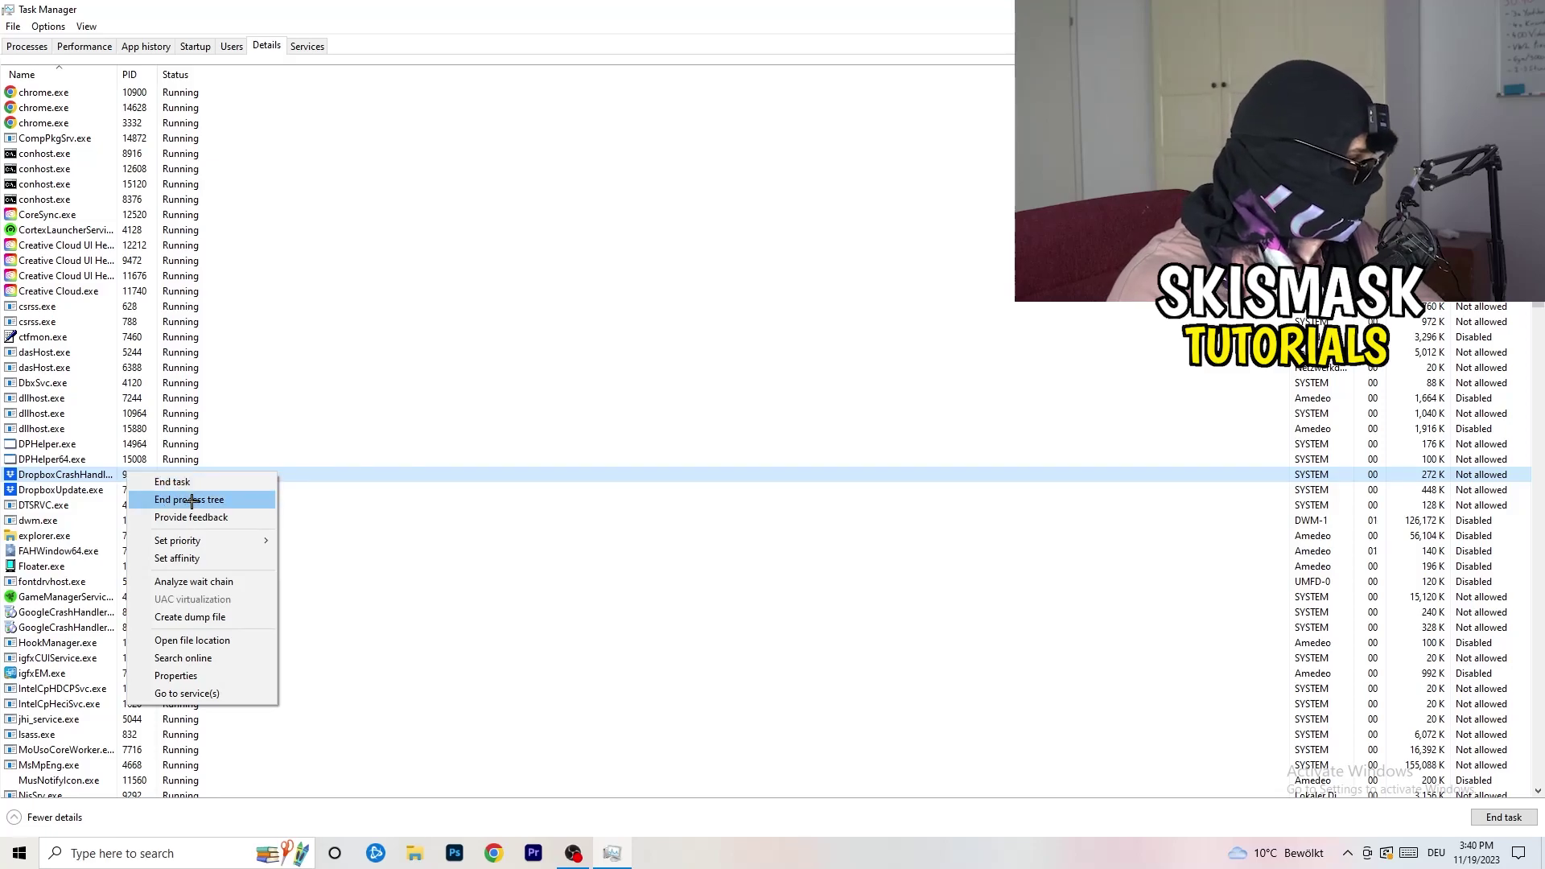
pyautogui.rightClick(117, 475)
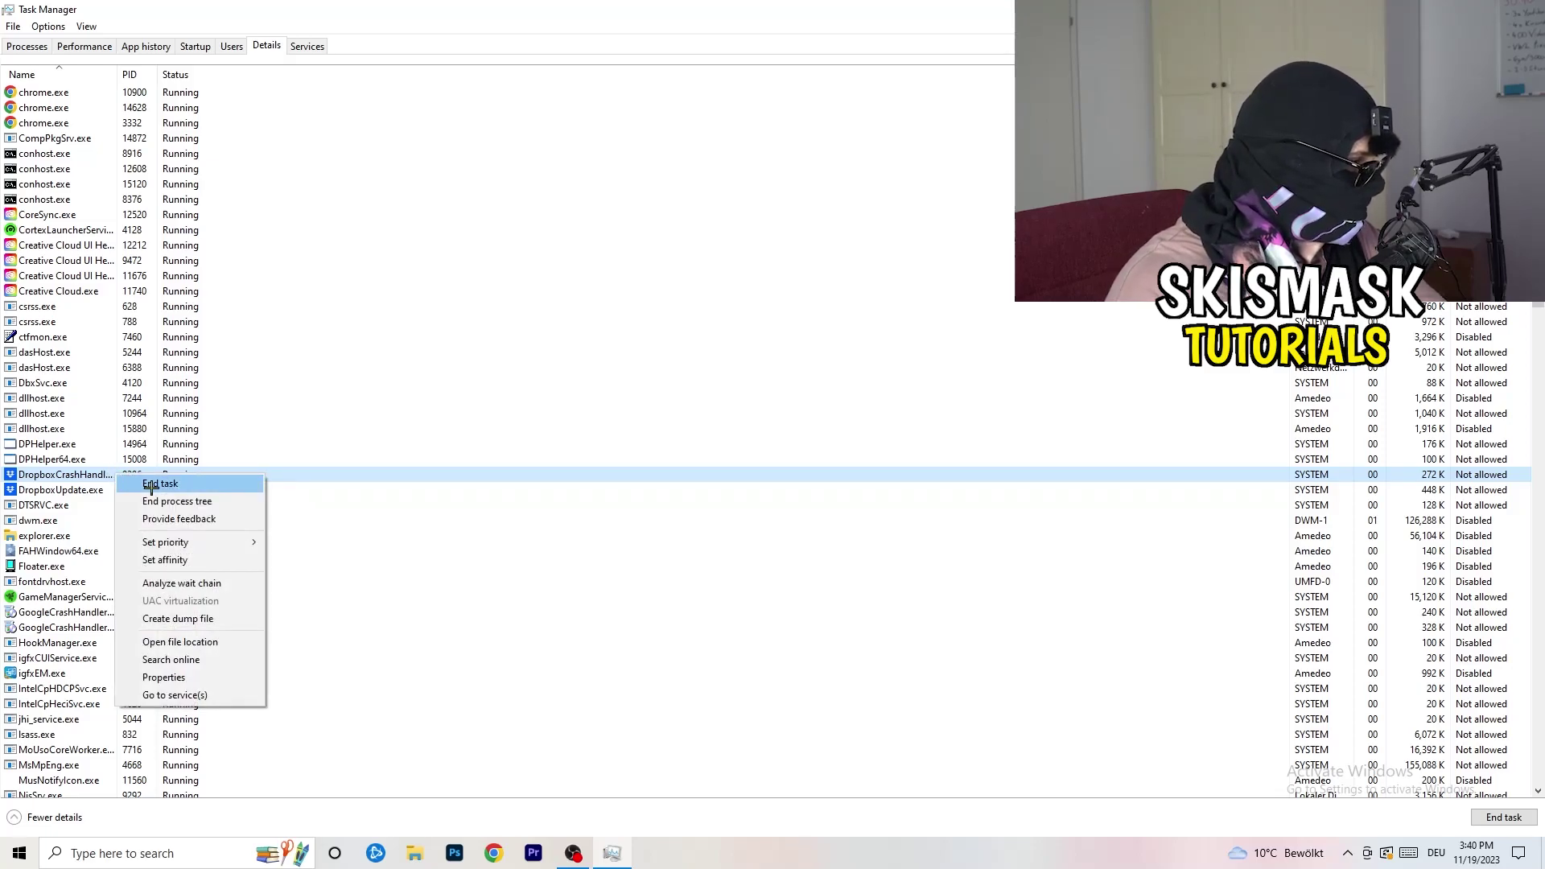
pyautogui.moveTo(190, 544)
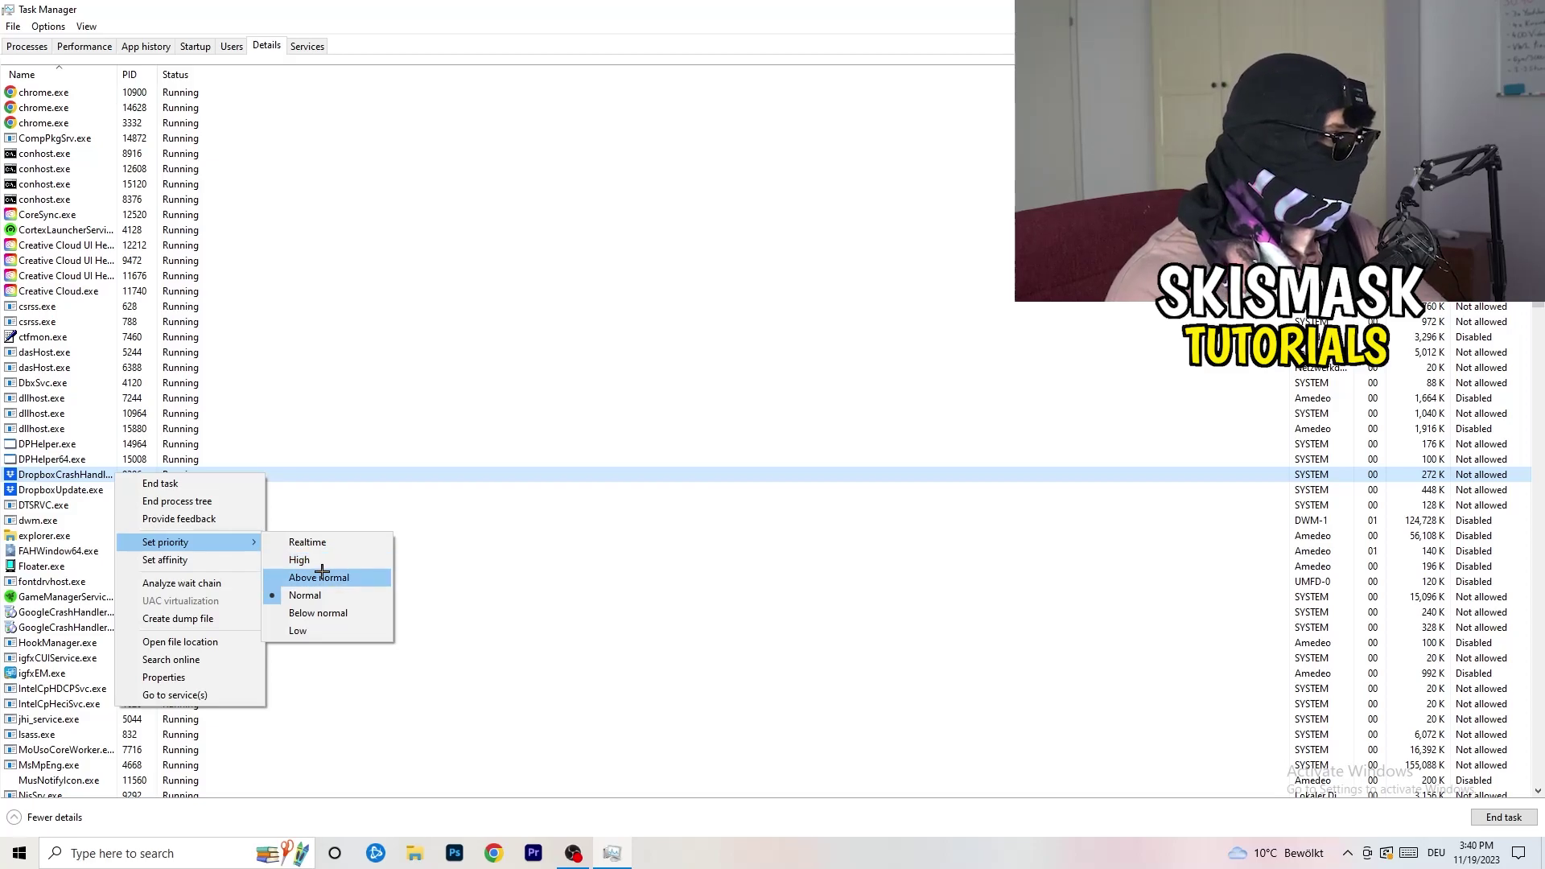
pyautogui.click(765, 5)
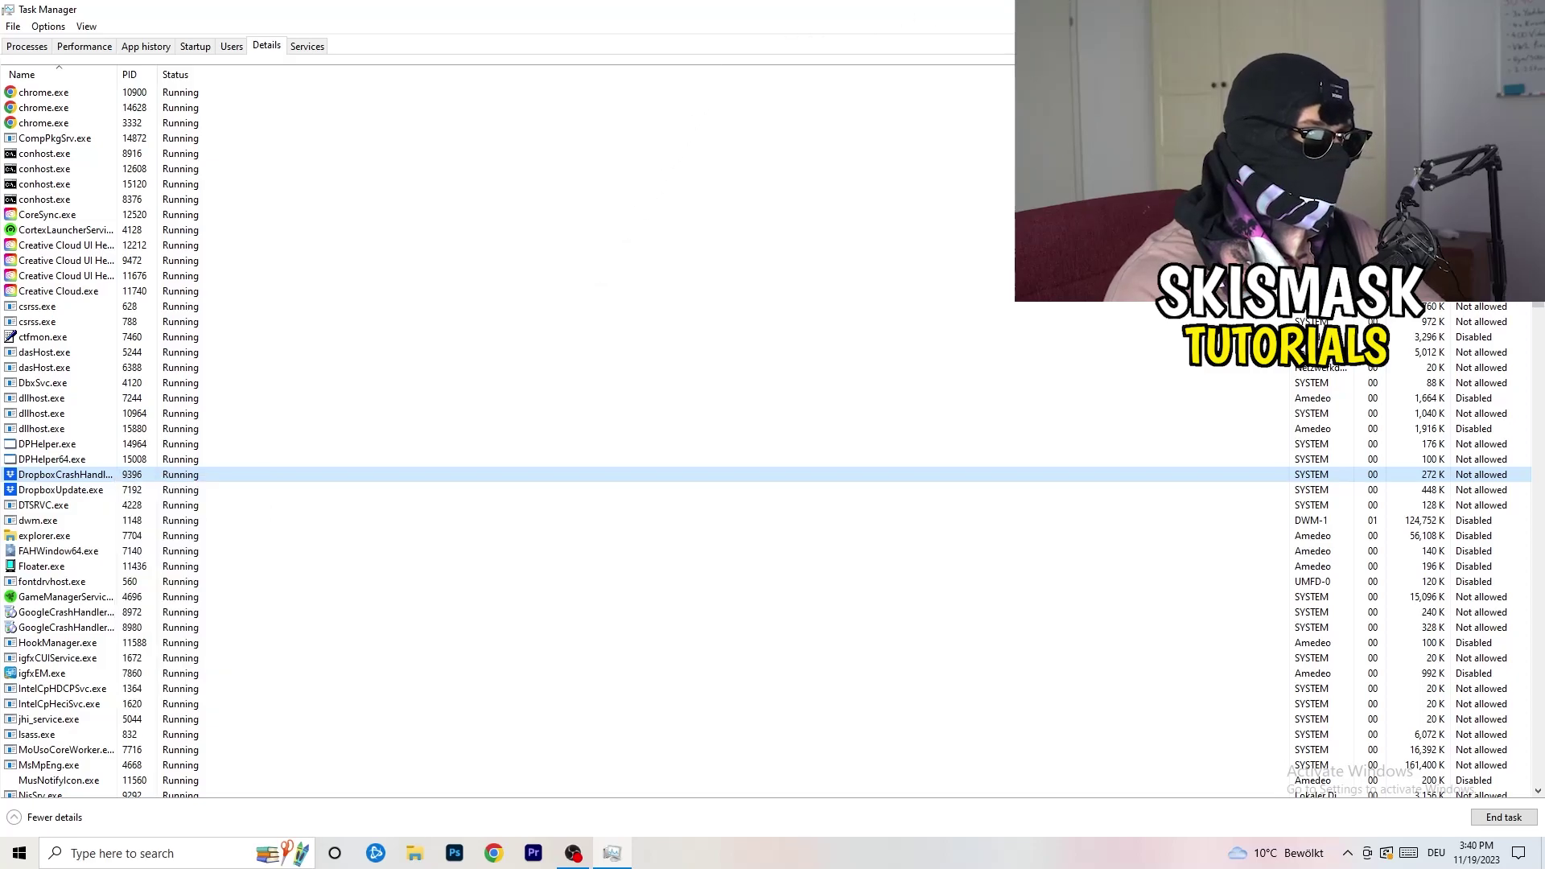
pyautogui.hotkey('alt', 'F4')
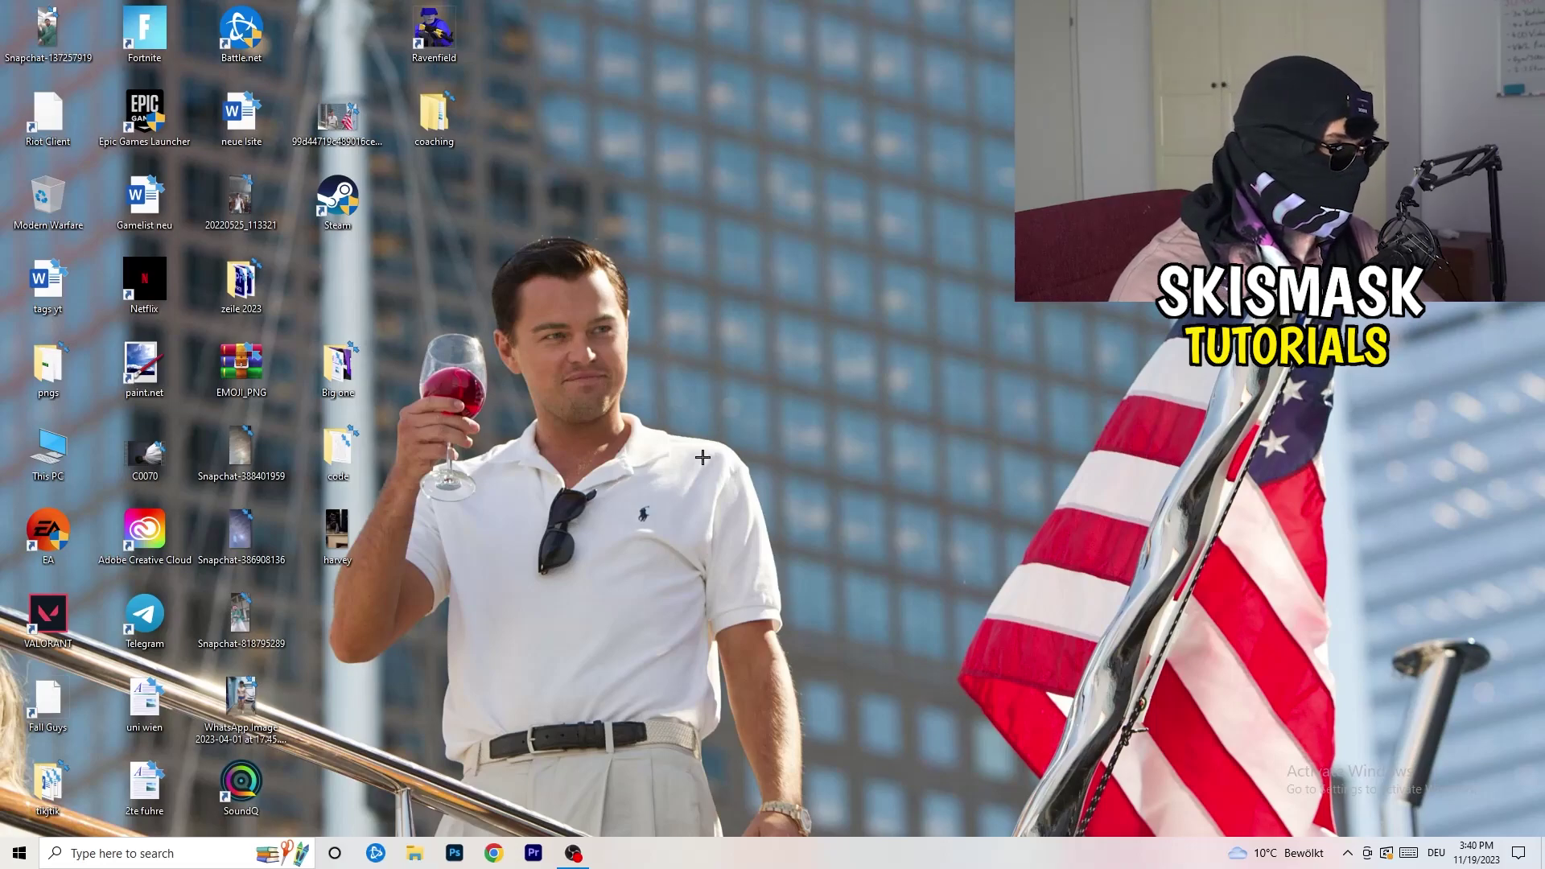
# - Open the Windows Settings app and go to the System display settings
pyautogui.press('super')
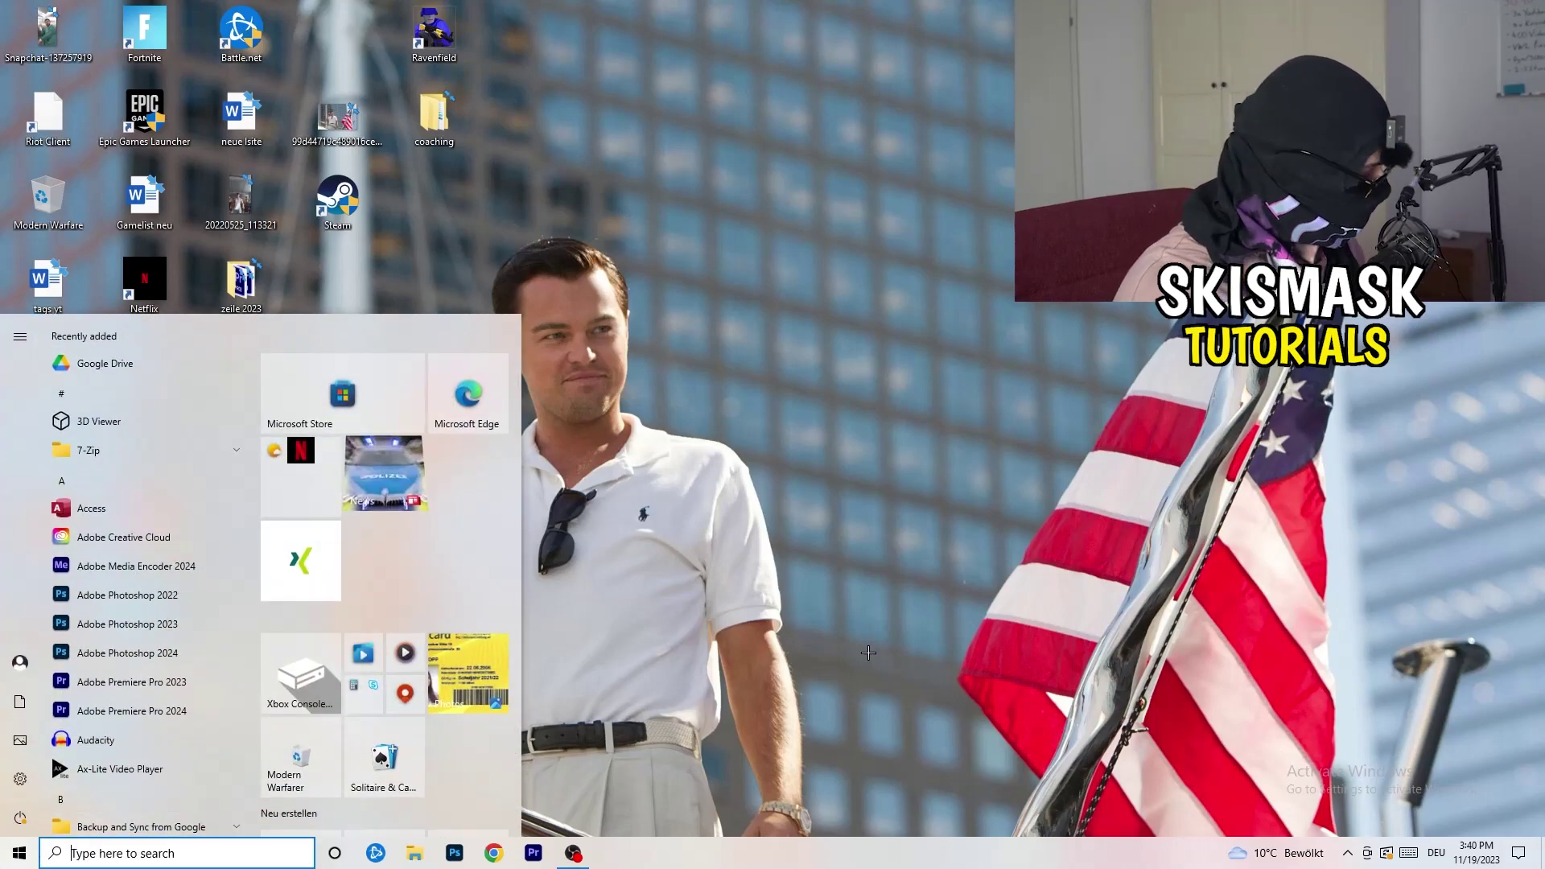
pyautogui.write('sett')
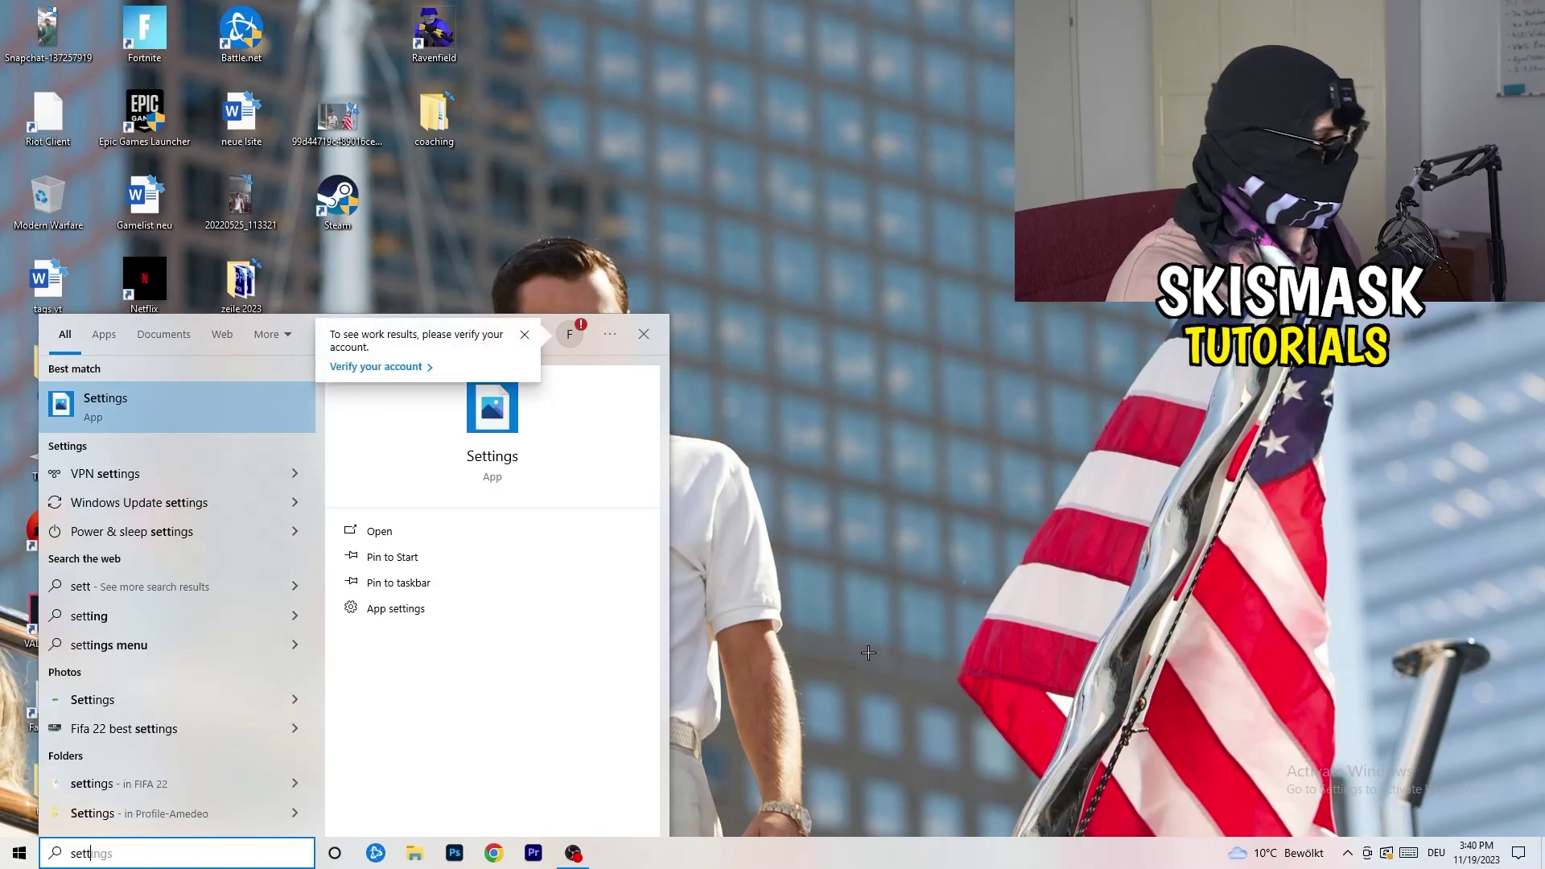
pyautogui.press('Return')
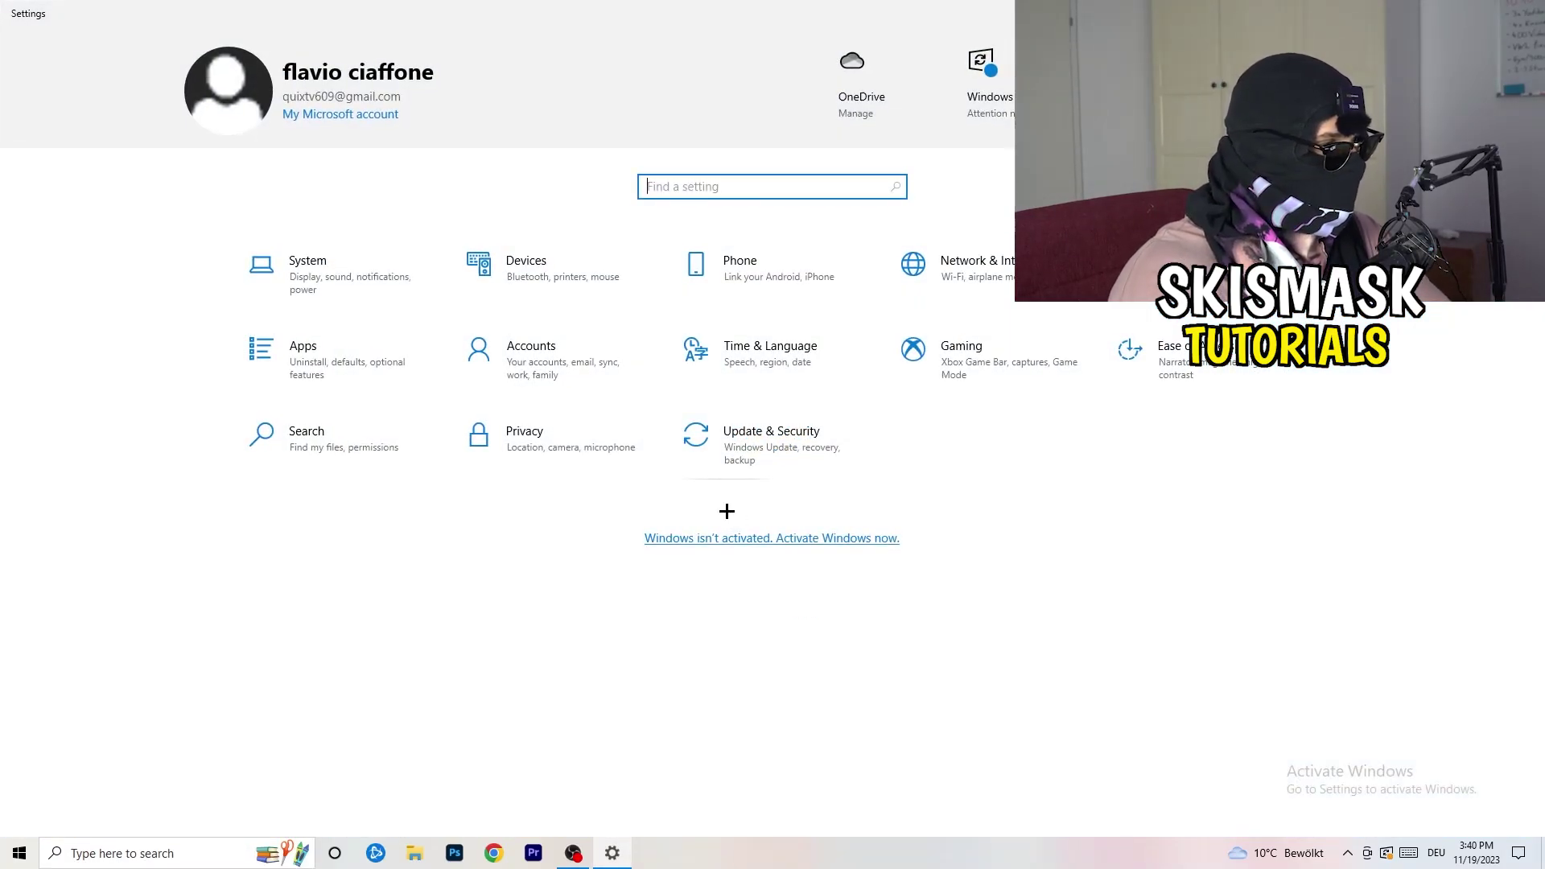
pyautogui.click(350, 288)
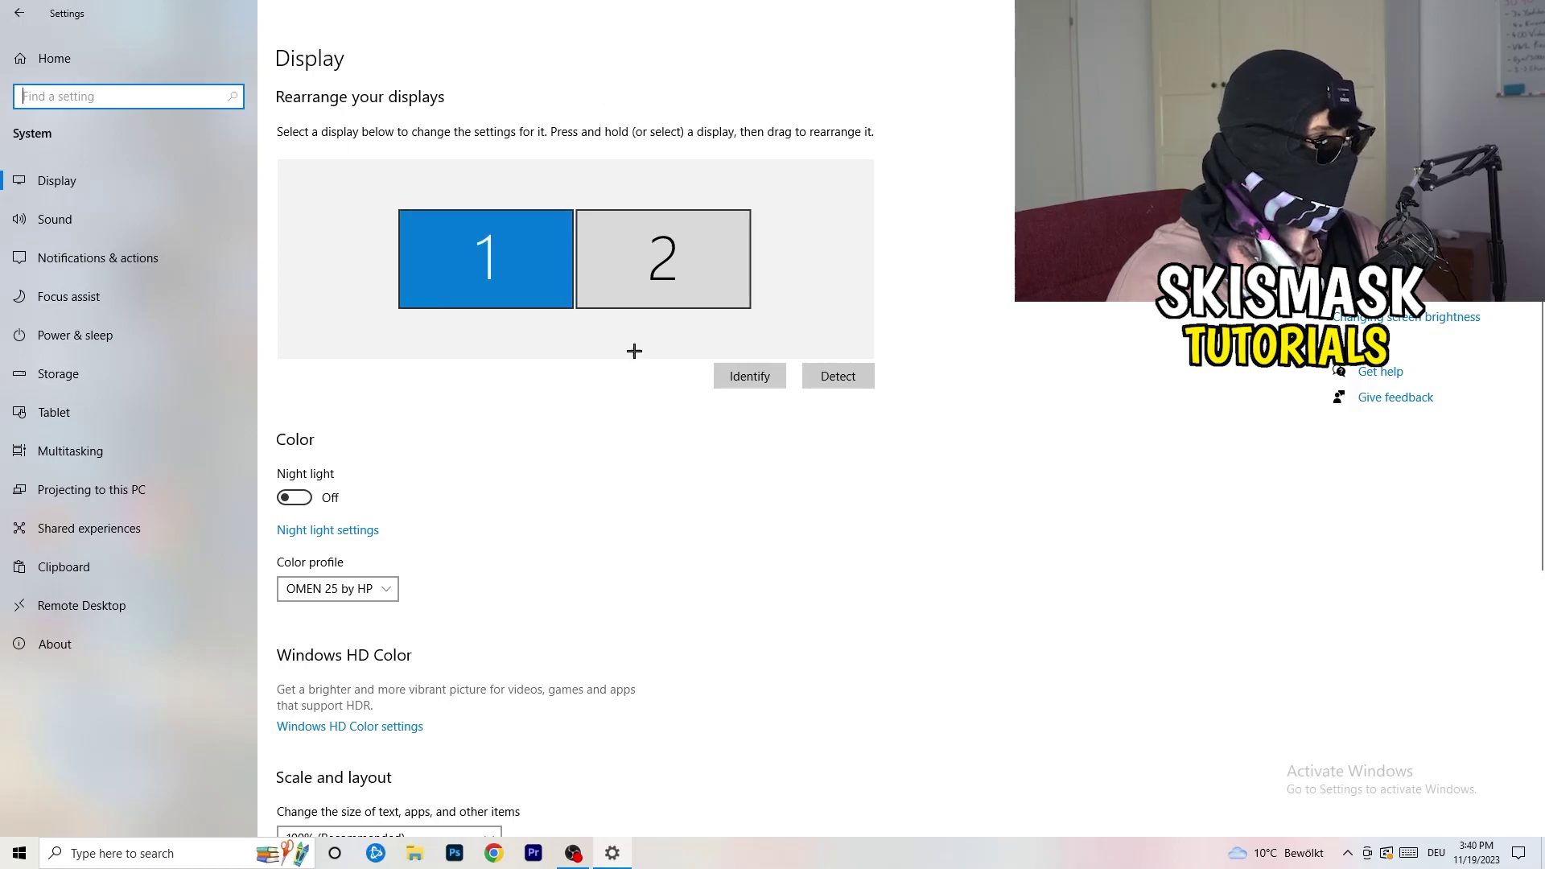
pyautogui.click(366, 57)
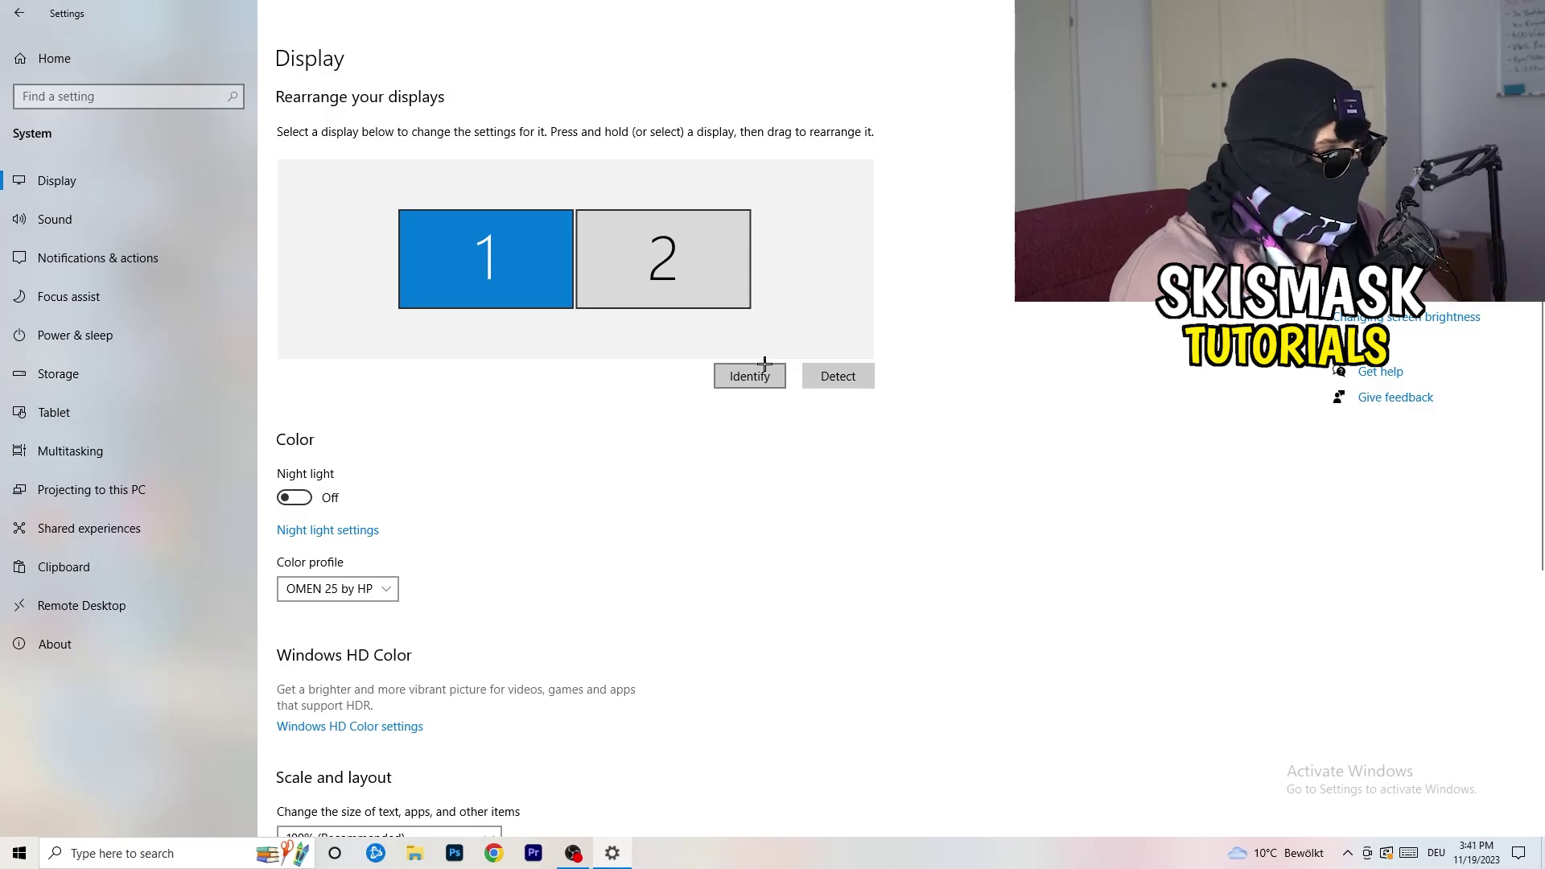
# - Review the scale and layout section, checking the available text and app scaling and display resolution options
pyautogui.scroll(-5, 545, 442)
pyautogui.scroll(5, 547, 441)
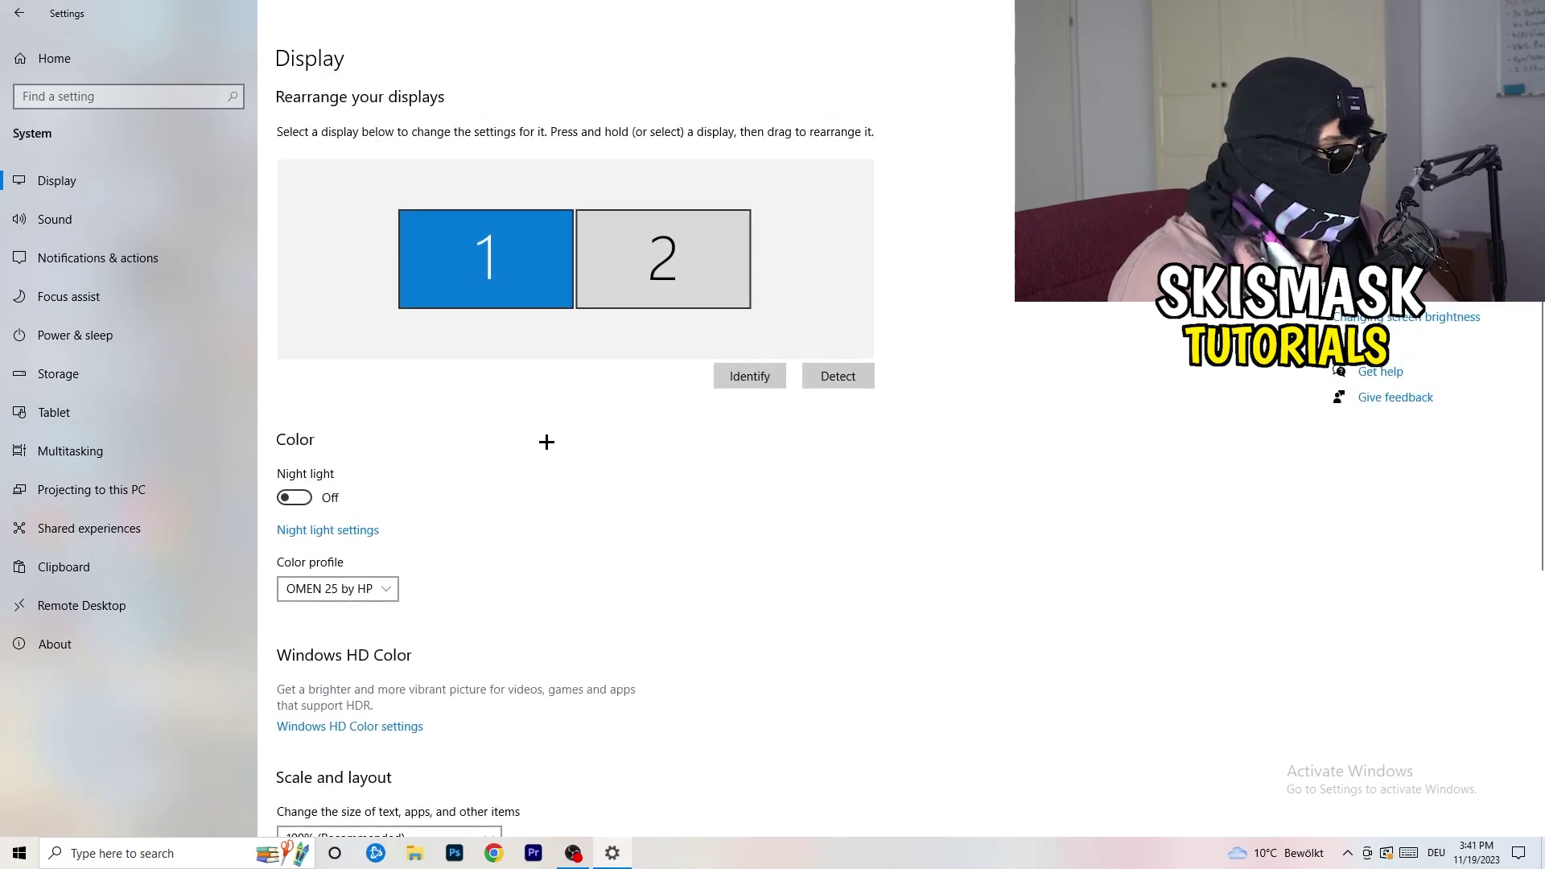
pyautogui.scroll(-5, 546, 442)
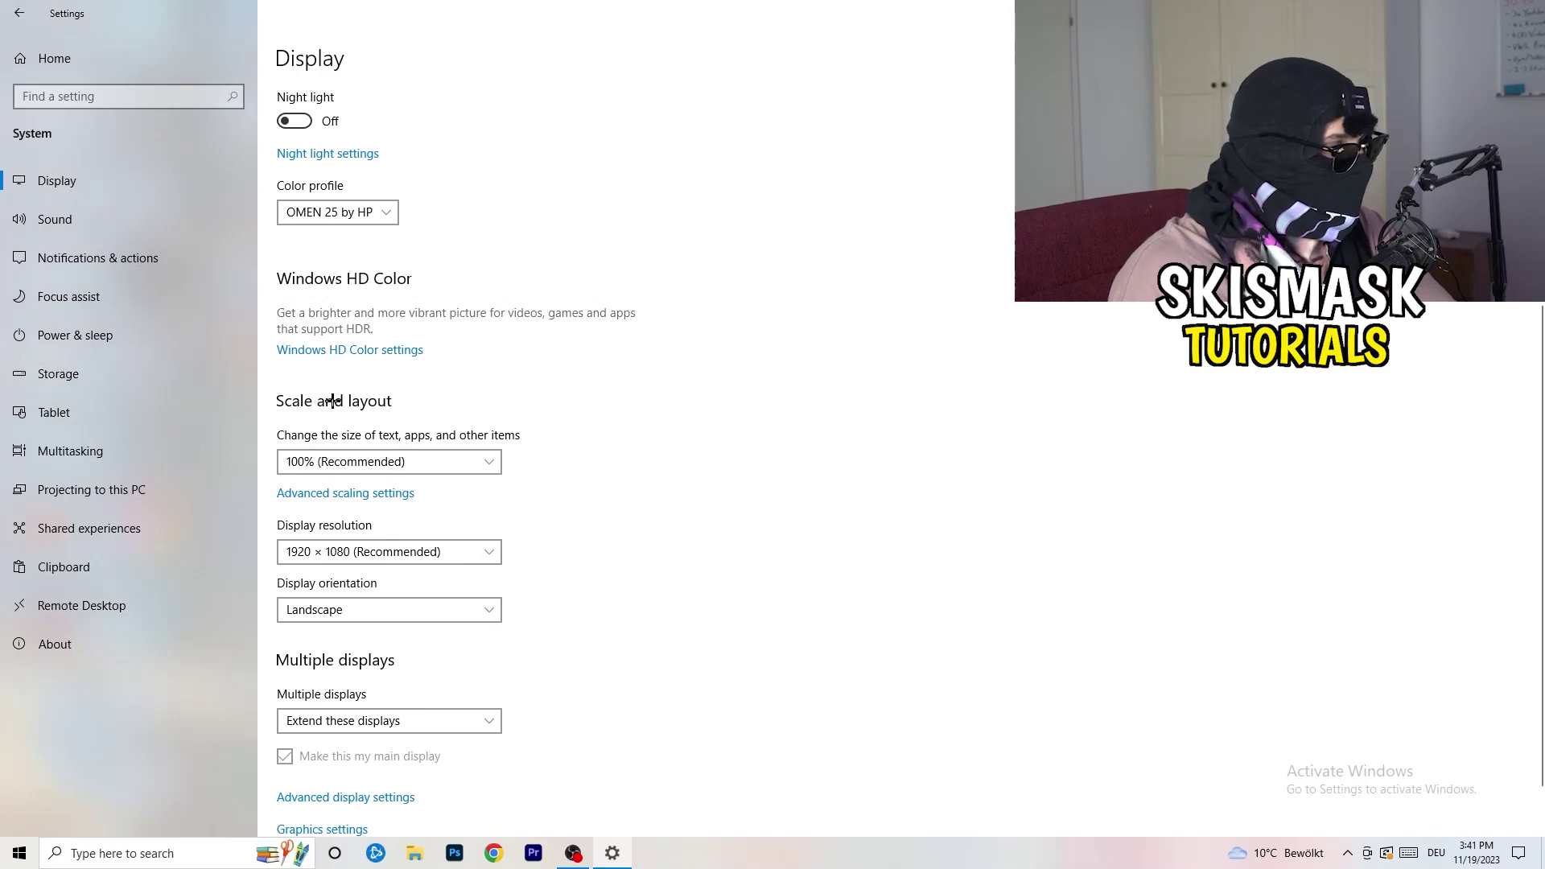
pyautogui.click(479, 457)
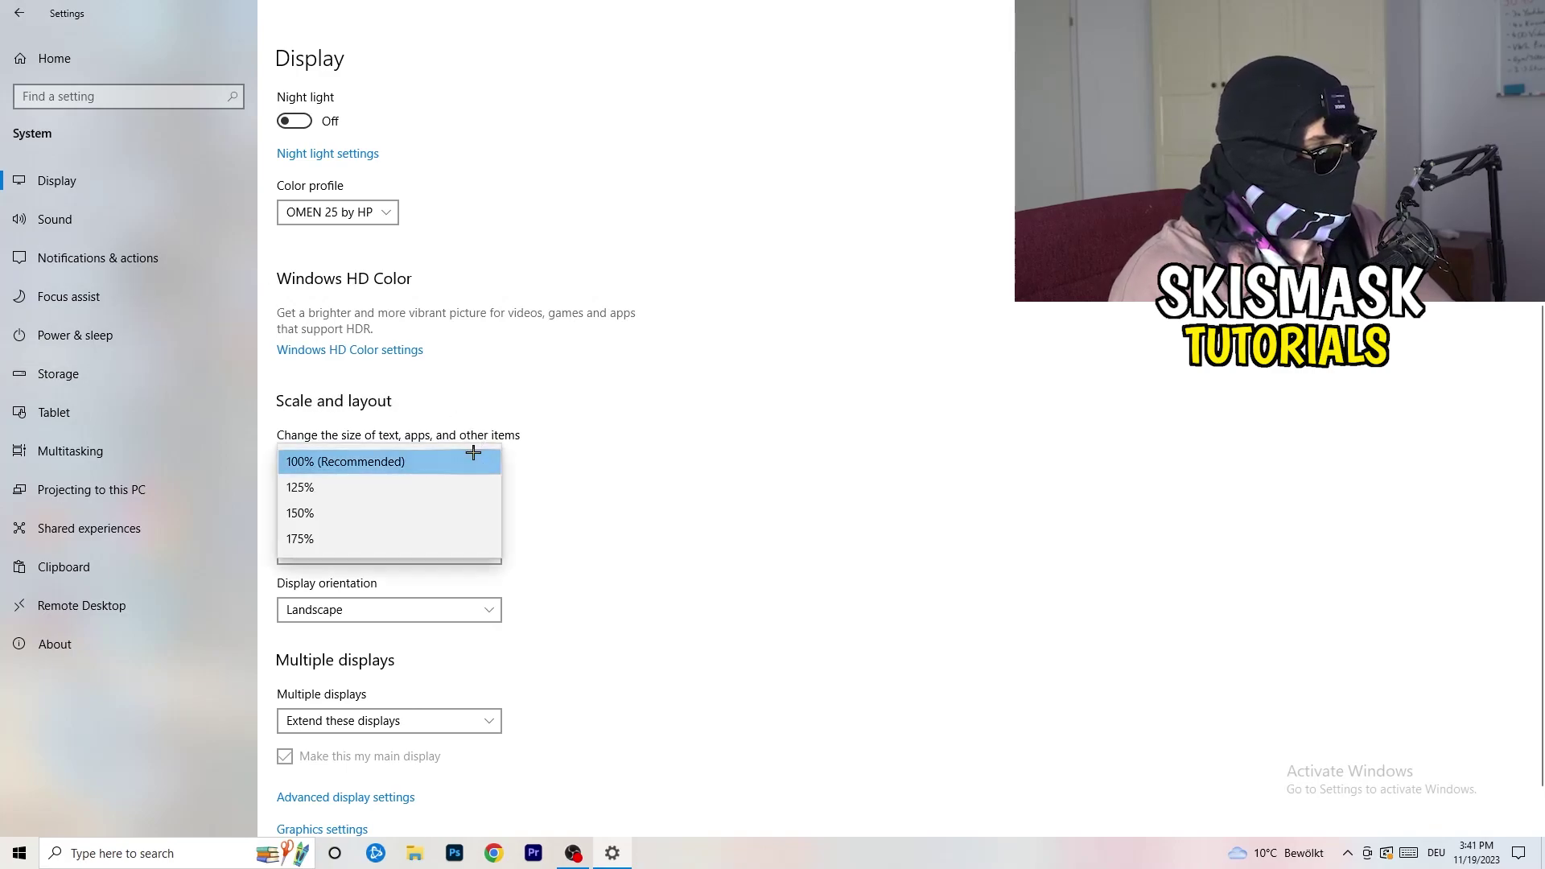
pyautogui.click(548, 432)
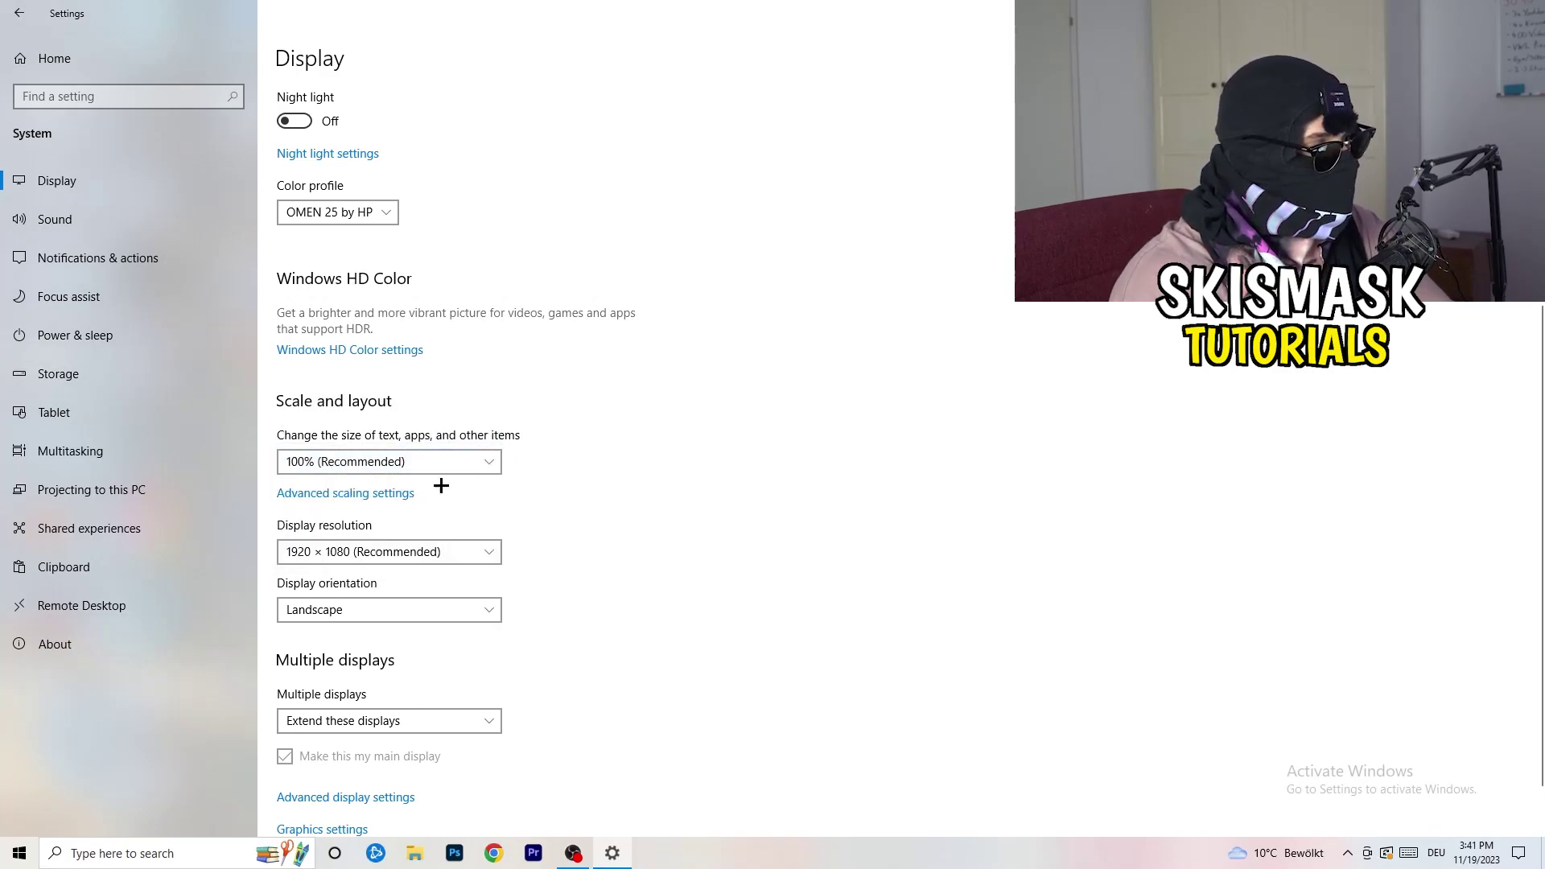
pyautogui.scroll(-1, 423, 470)
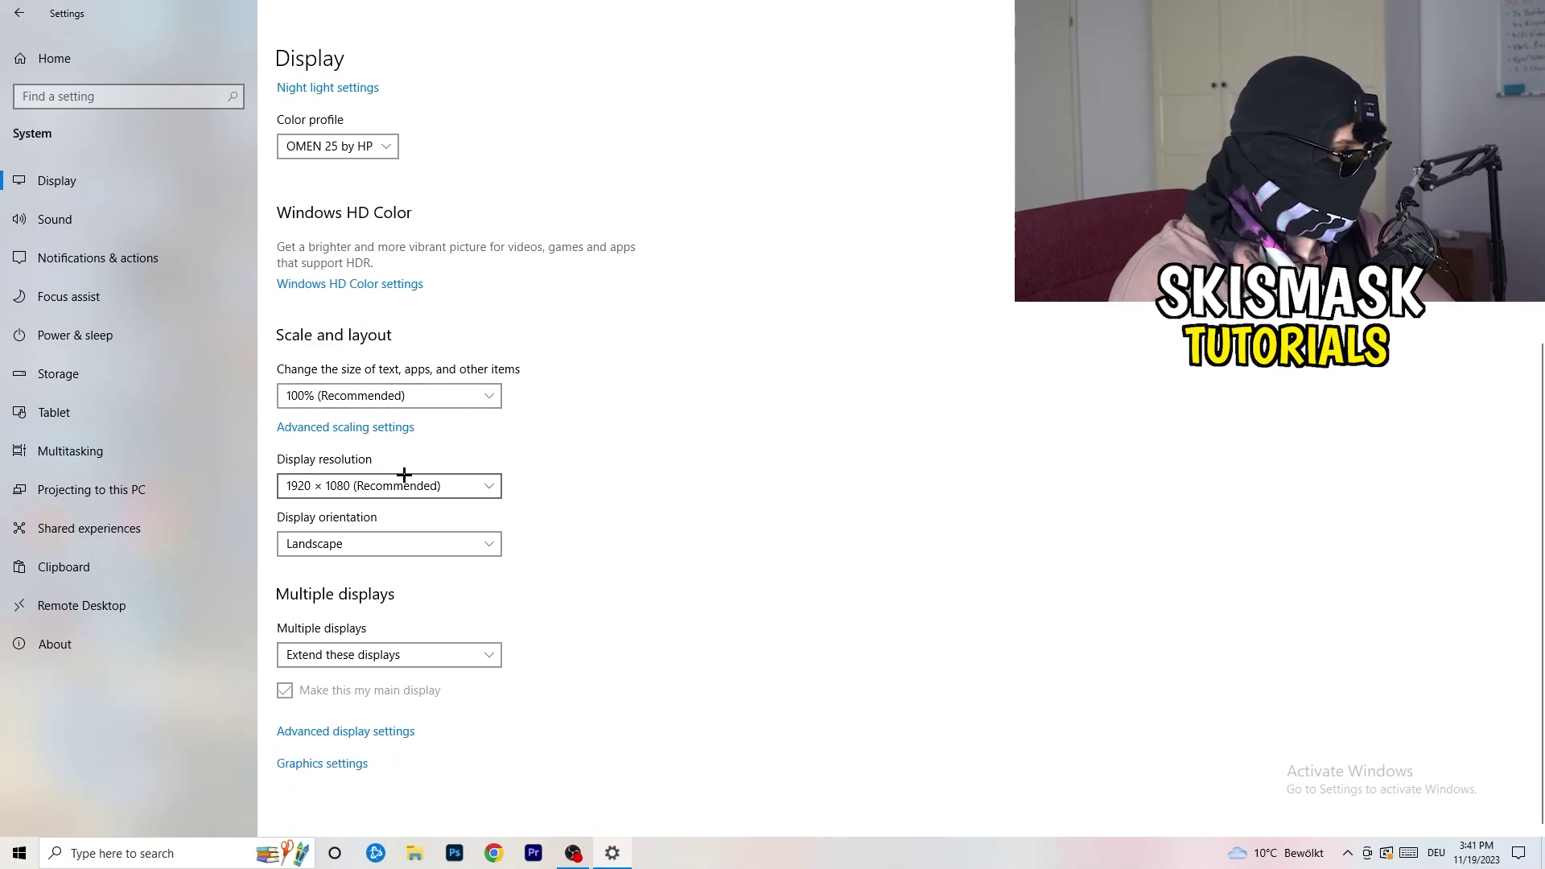
pyautogui.hotkey('alt', 'Down')
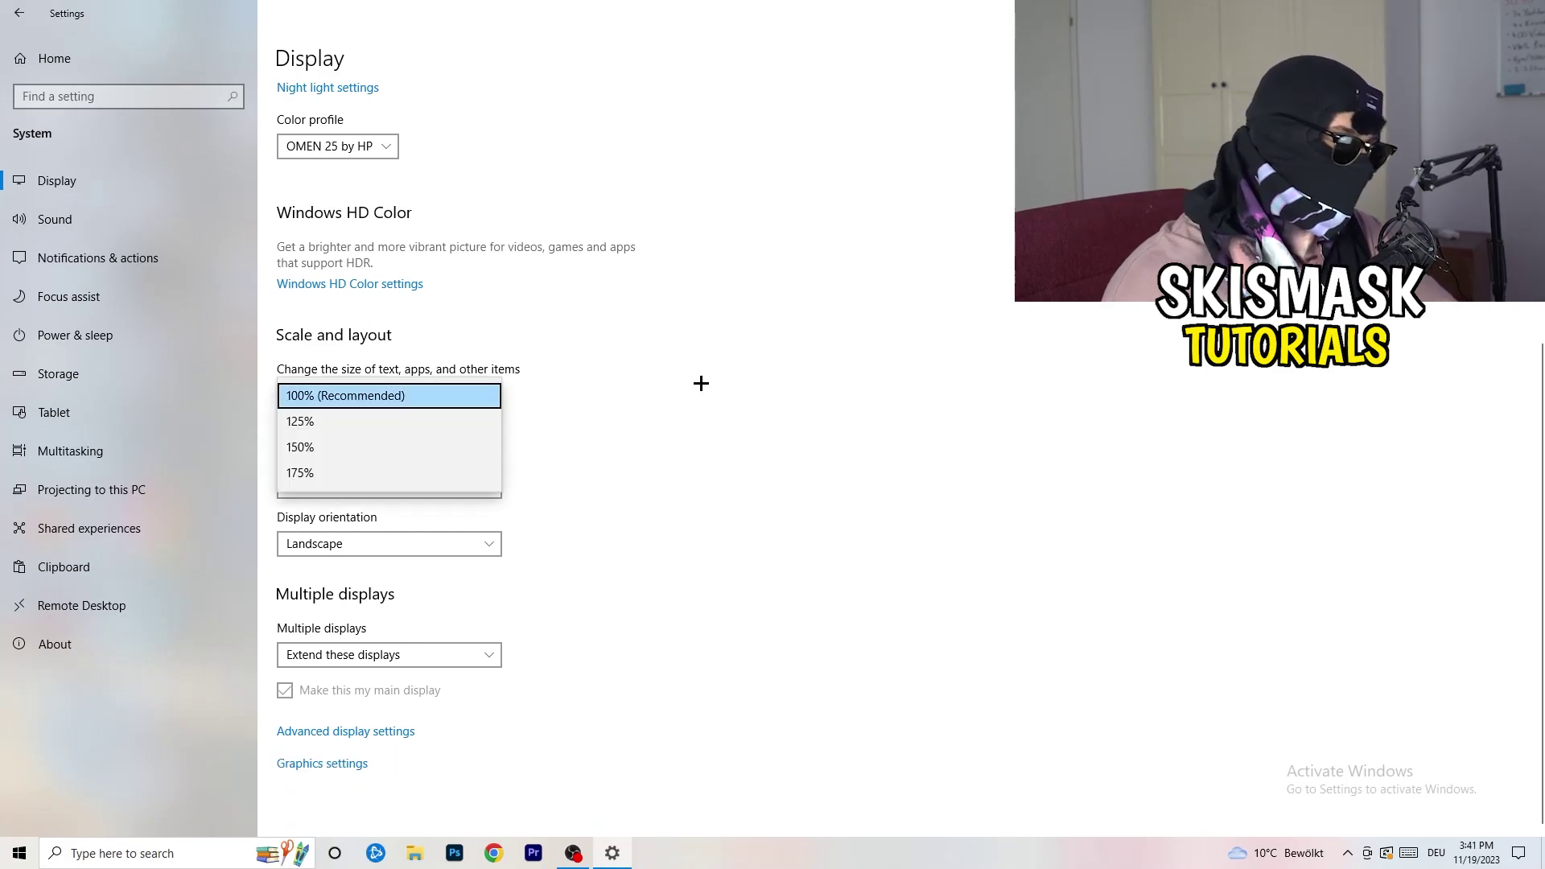
pyautogui.click(703, 380)
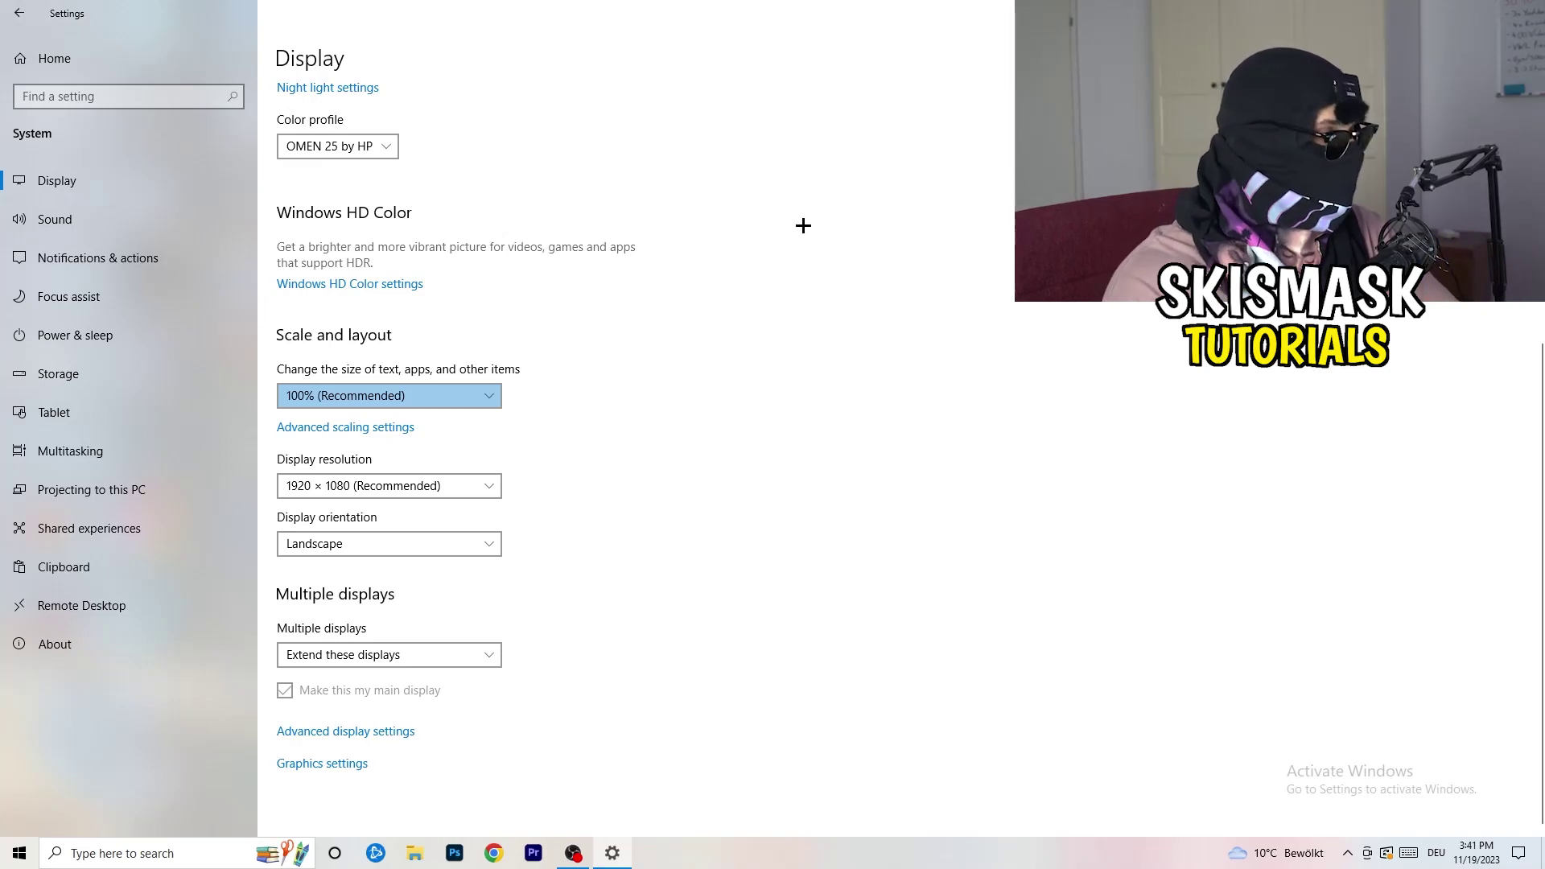
pyautogui.click(451, 485)
pyautogui.click(559, 458)
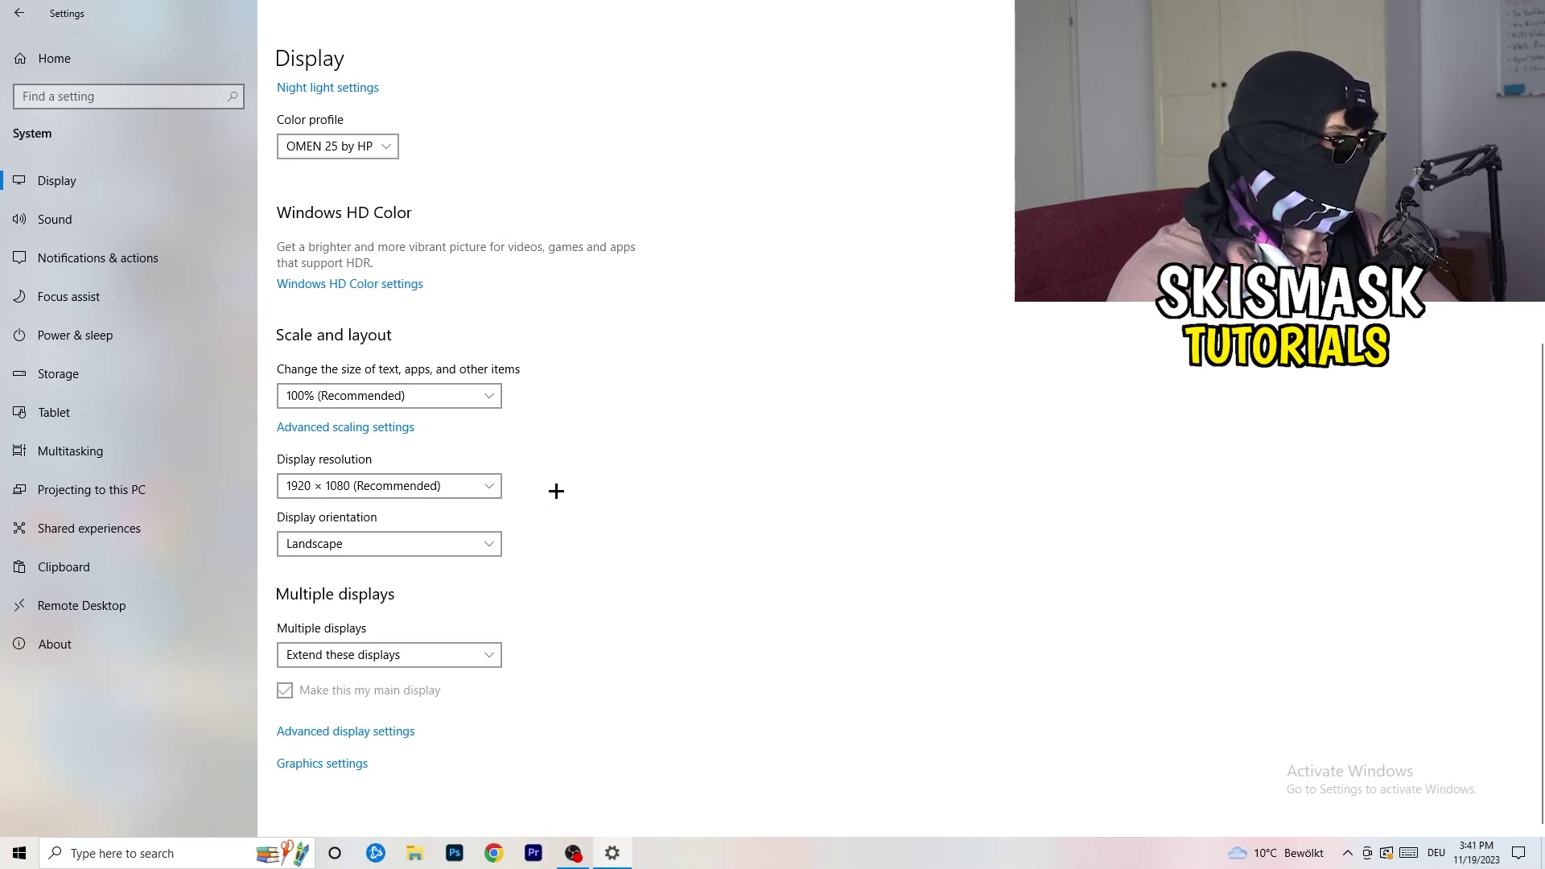
# - Review the system drive's storage usage by category and open the Storage Sense configuration
pyautogui.click(121, 374)
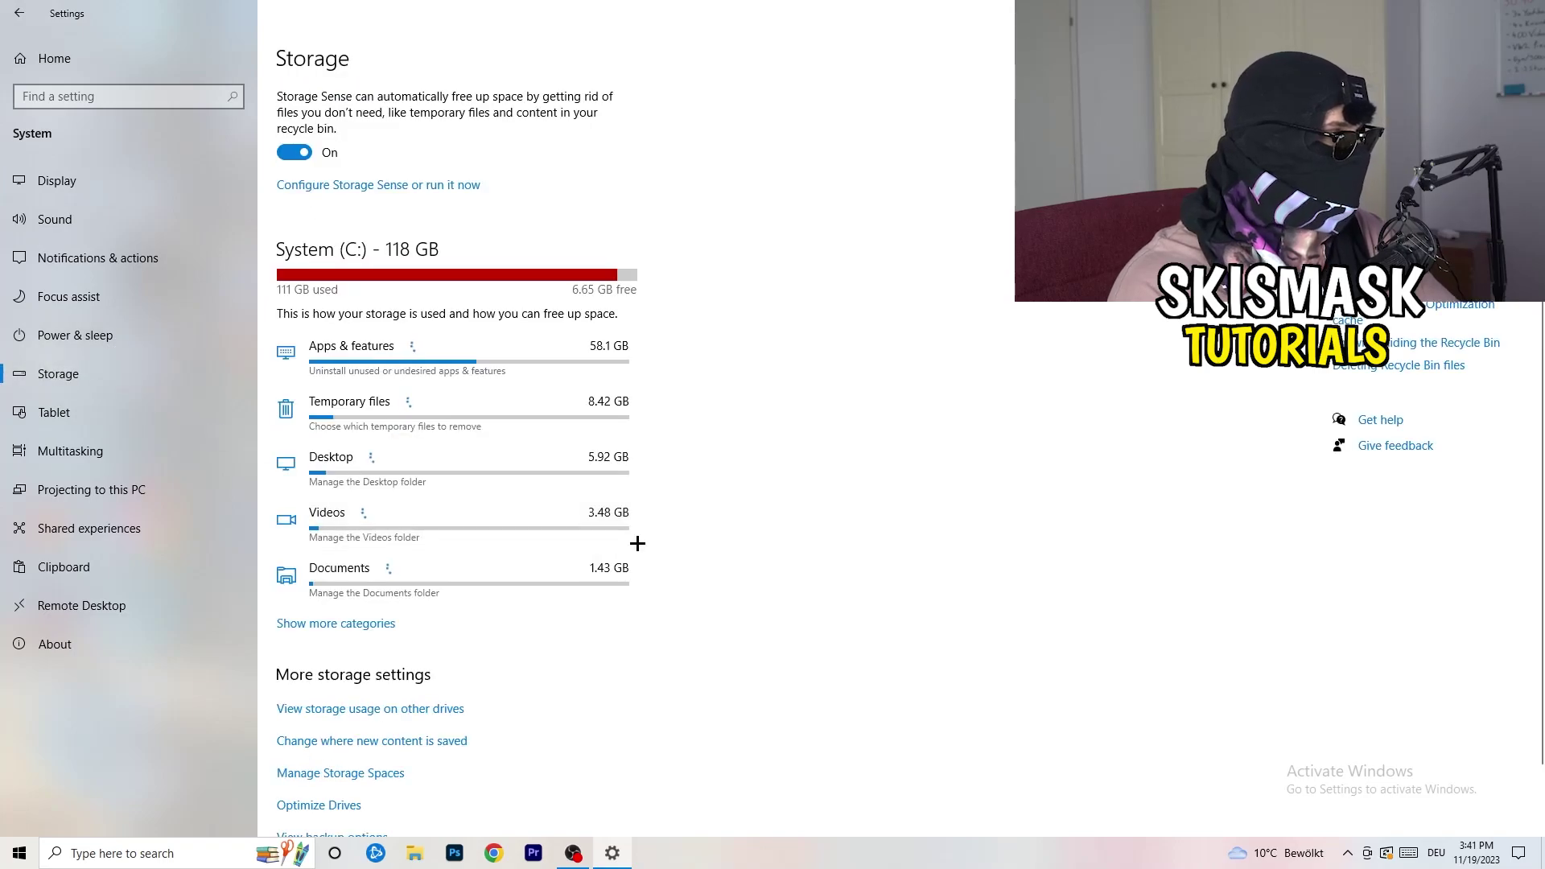
pyautogui.scroll(-2, 666, 524)
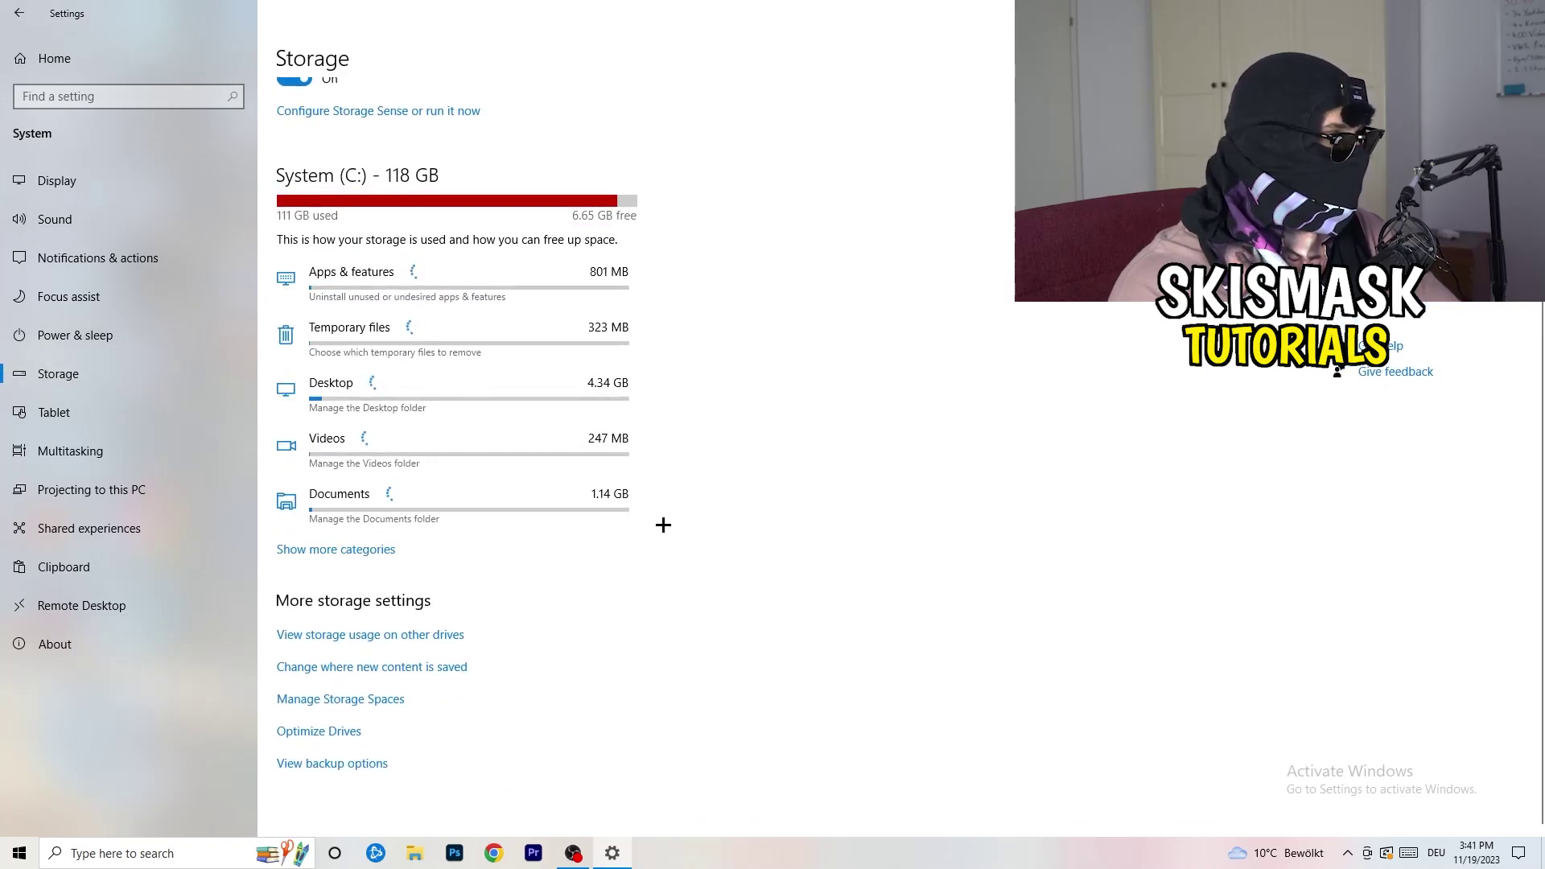
pyautogui.scroll(2, 663, 525)
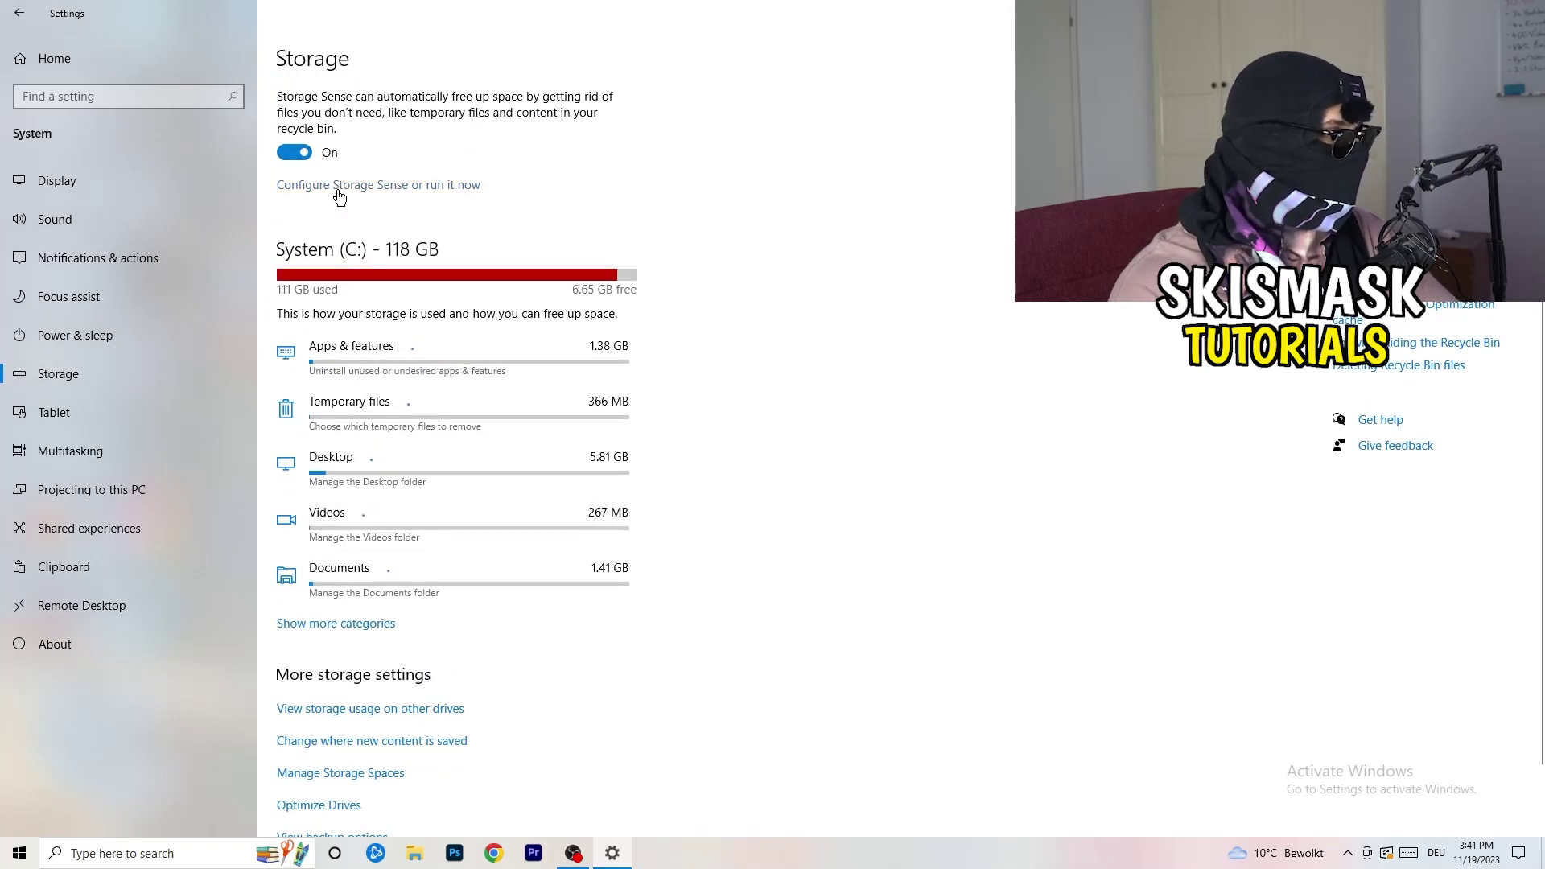
pyautogui.click(339, 193)
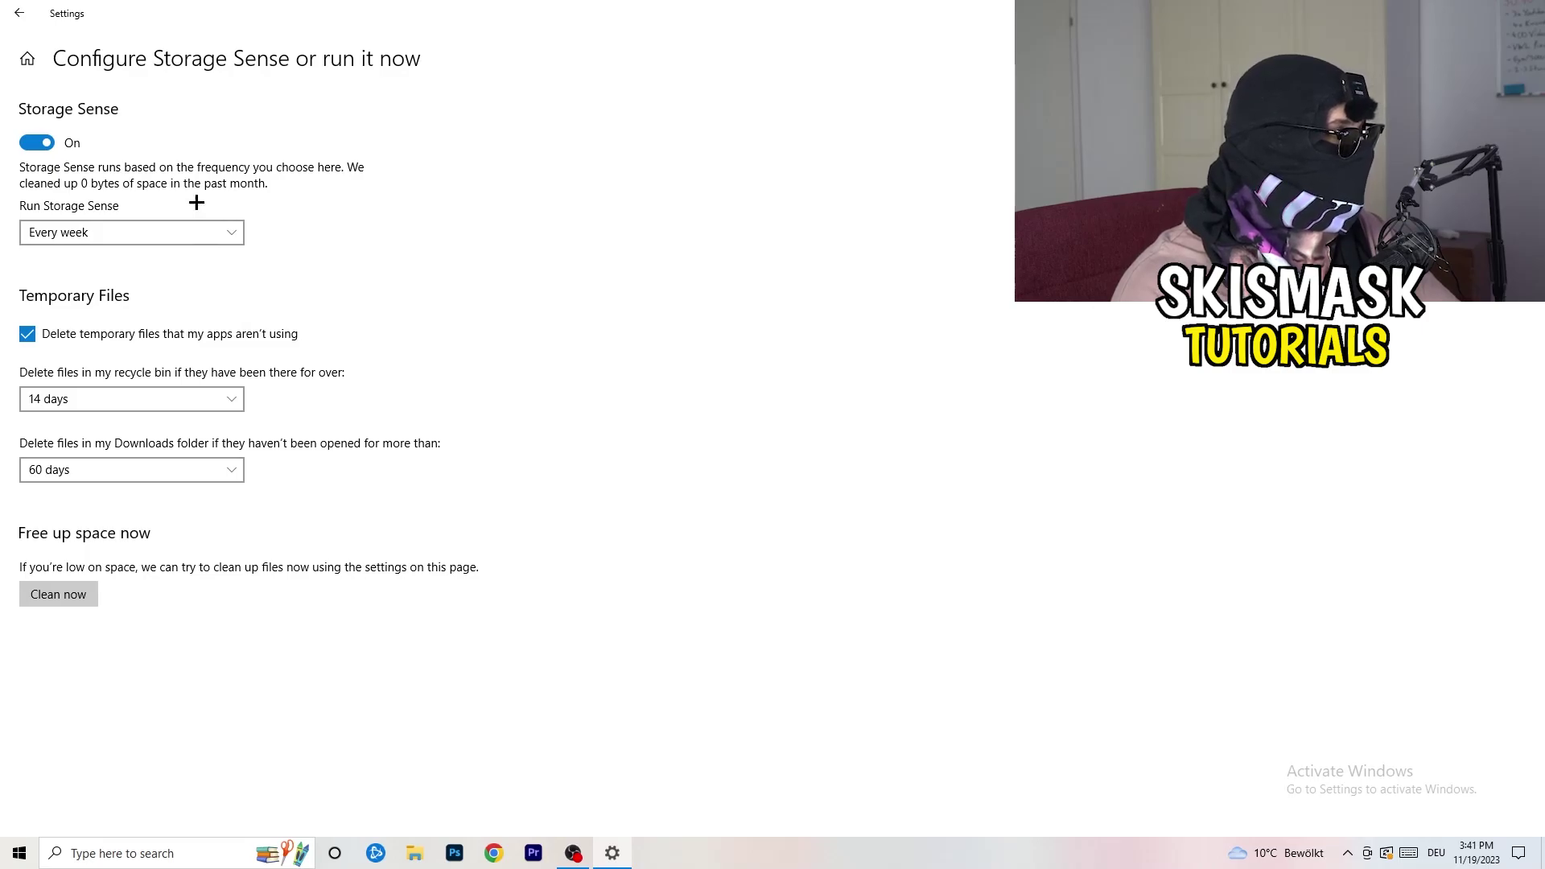
# - Turn off deletion of unused temporary files, check the run schedule and recycle bin retention options, and return to the Storage settings
pyautogui.click(60, 231)
pyautogui.click(112, 232)
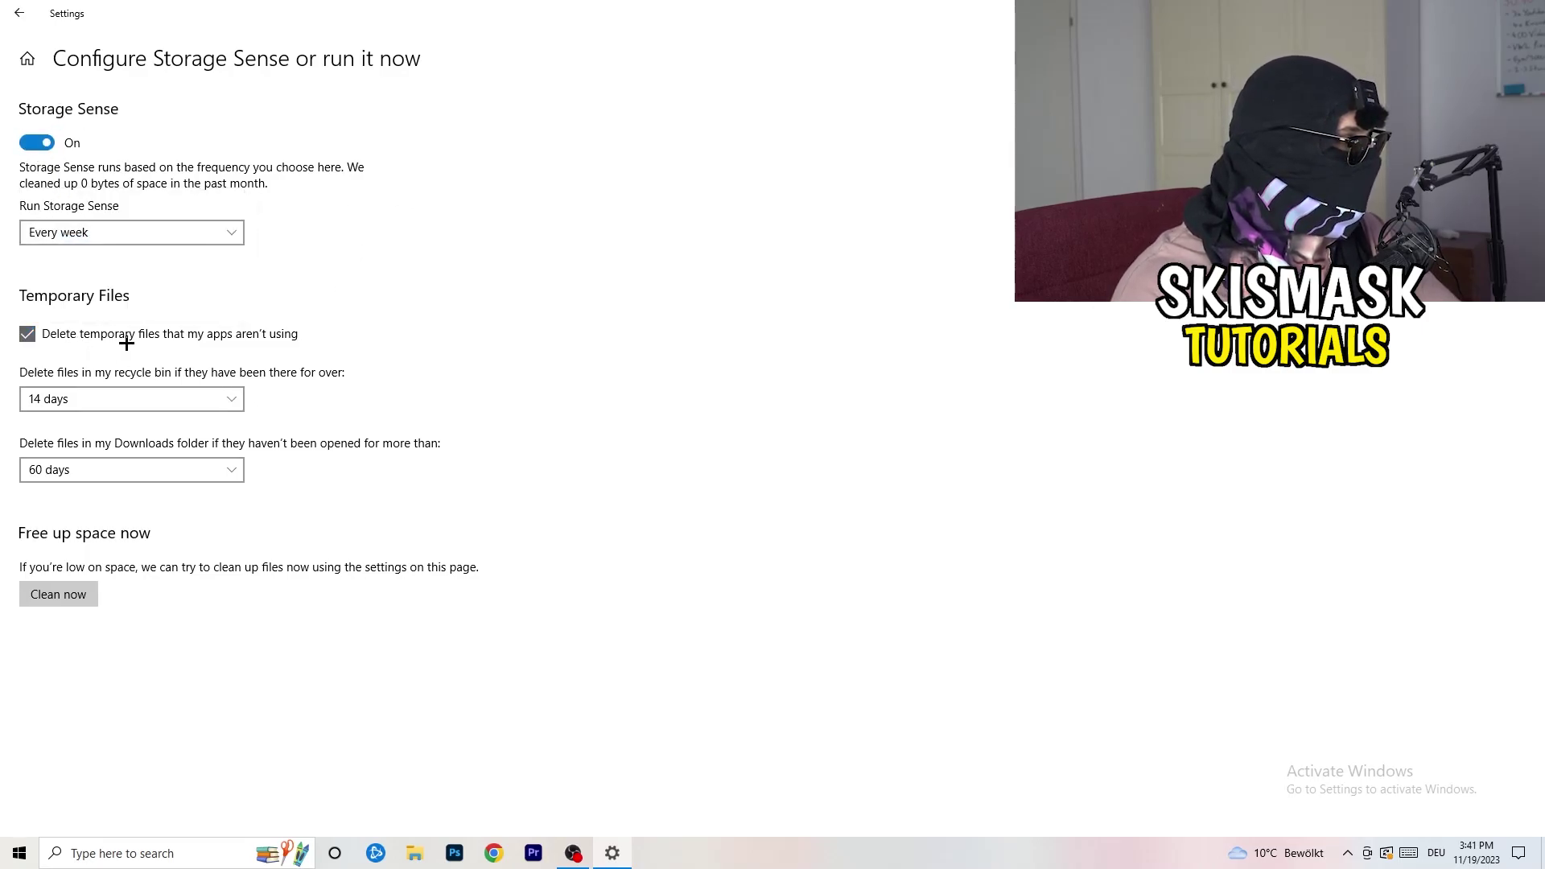
pyautogui.click(213, 342)
pyautogui.click(110, 397)
pyautogui.click(385, 503)
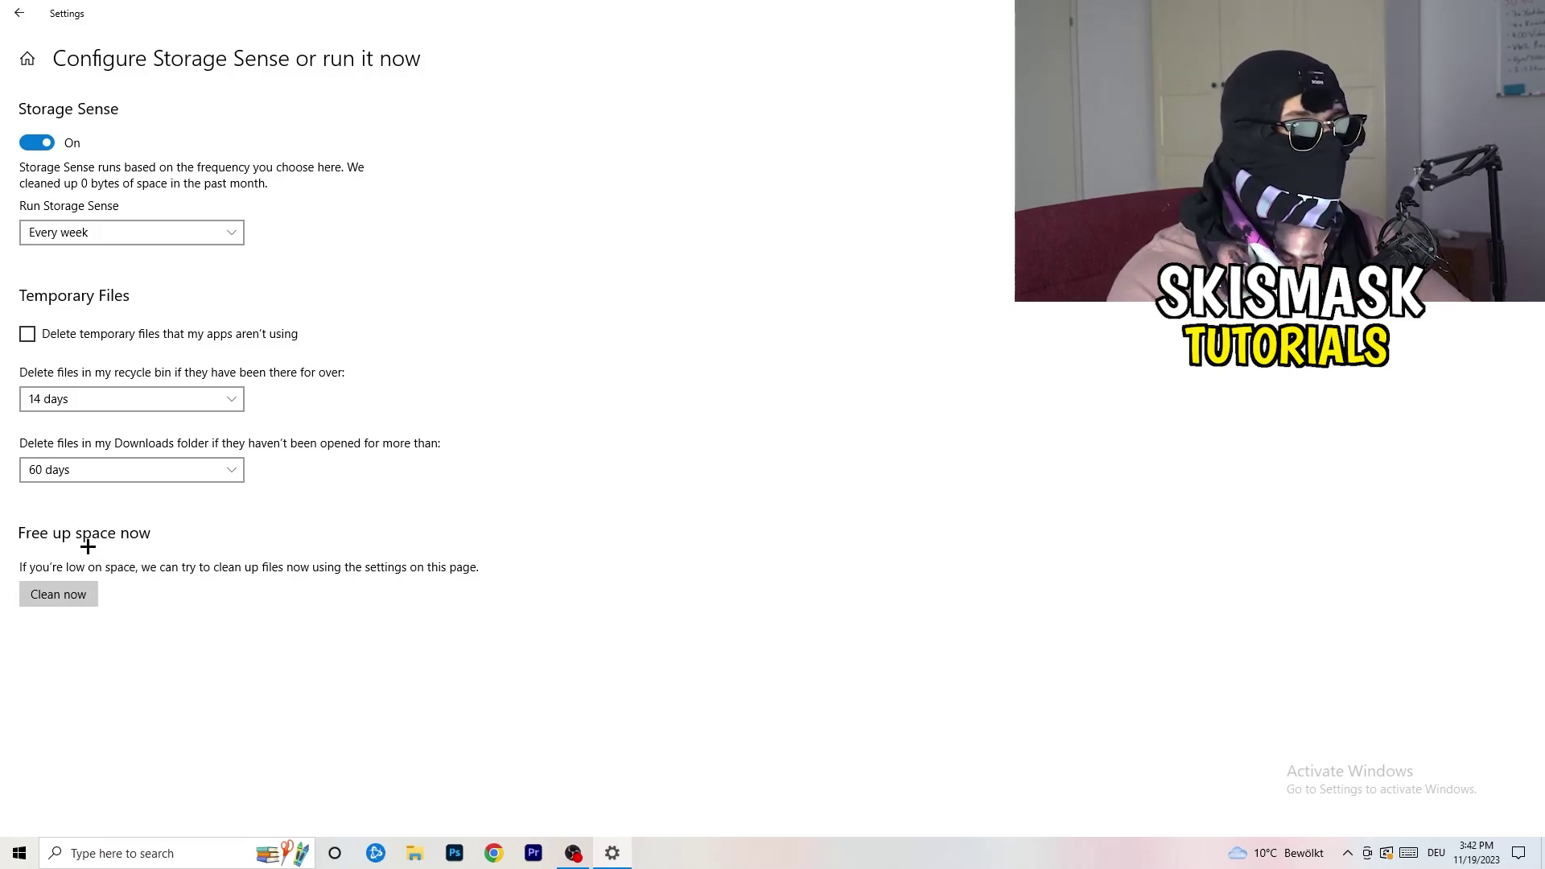
pyautogui.click(2, 20)
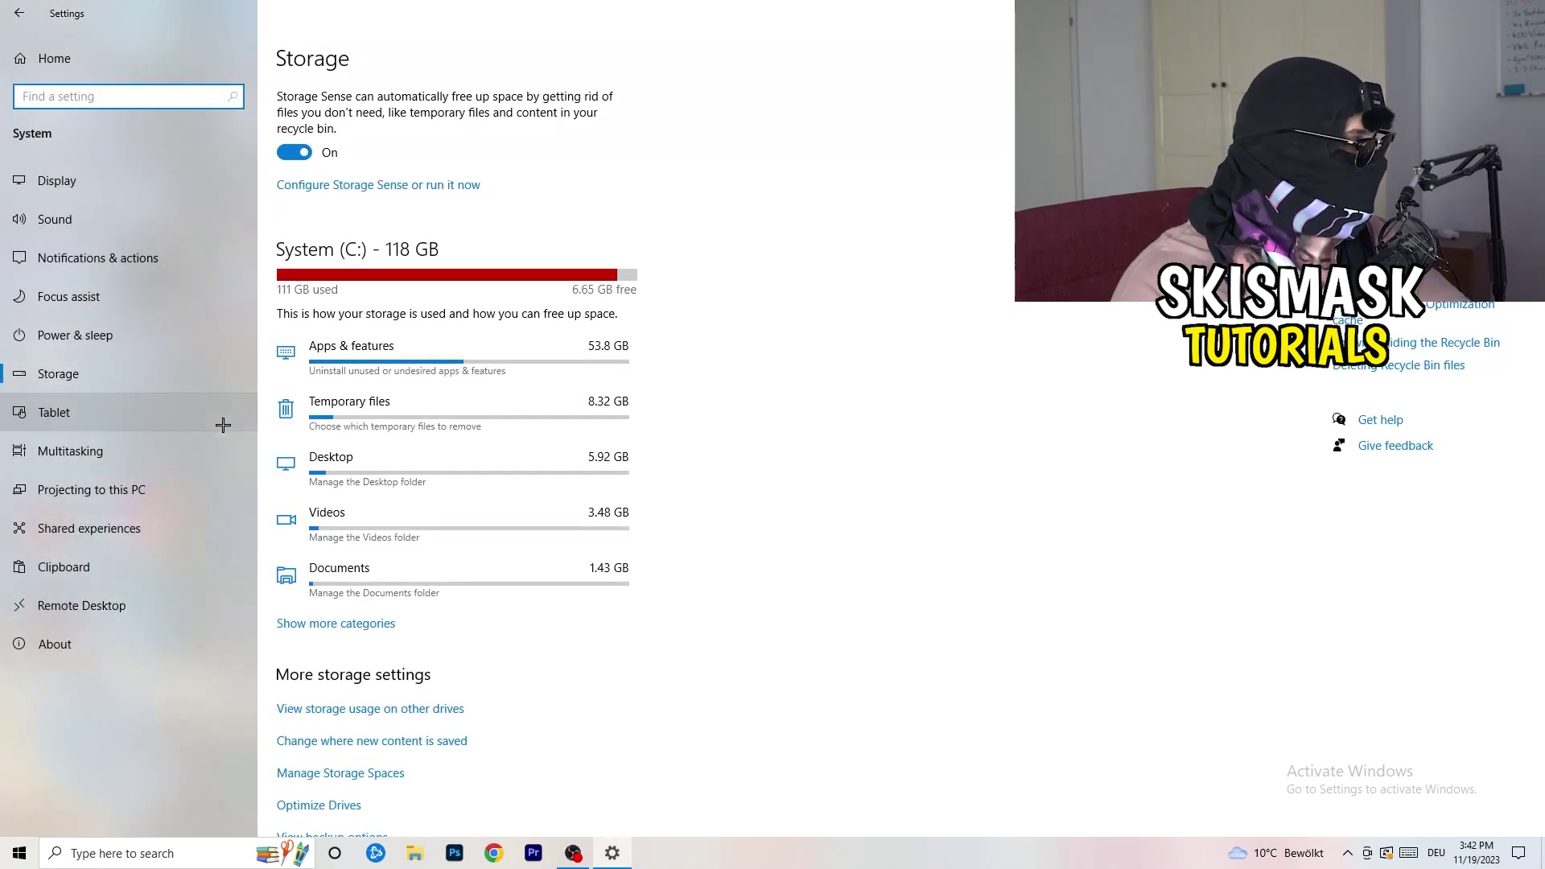
# - Review the power plans under Power & sleep's additional power settings, including the additional plans, and close Power Options and Settings
pyautogui.click(180, 344)
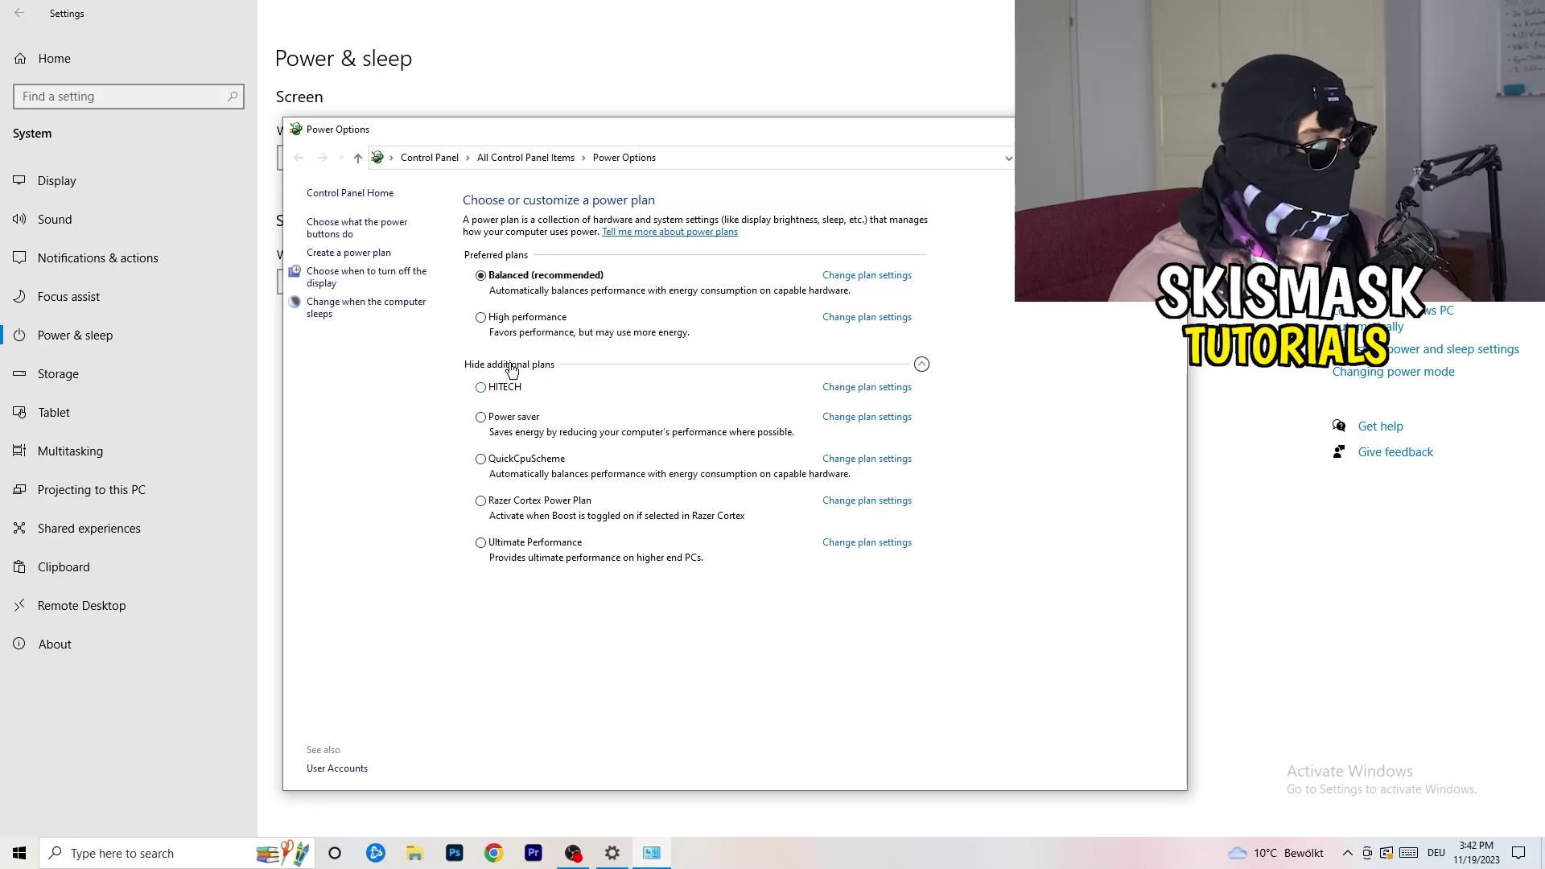
pyautogui.click(921, 365)
pyautogui.click(923, 366)
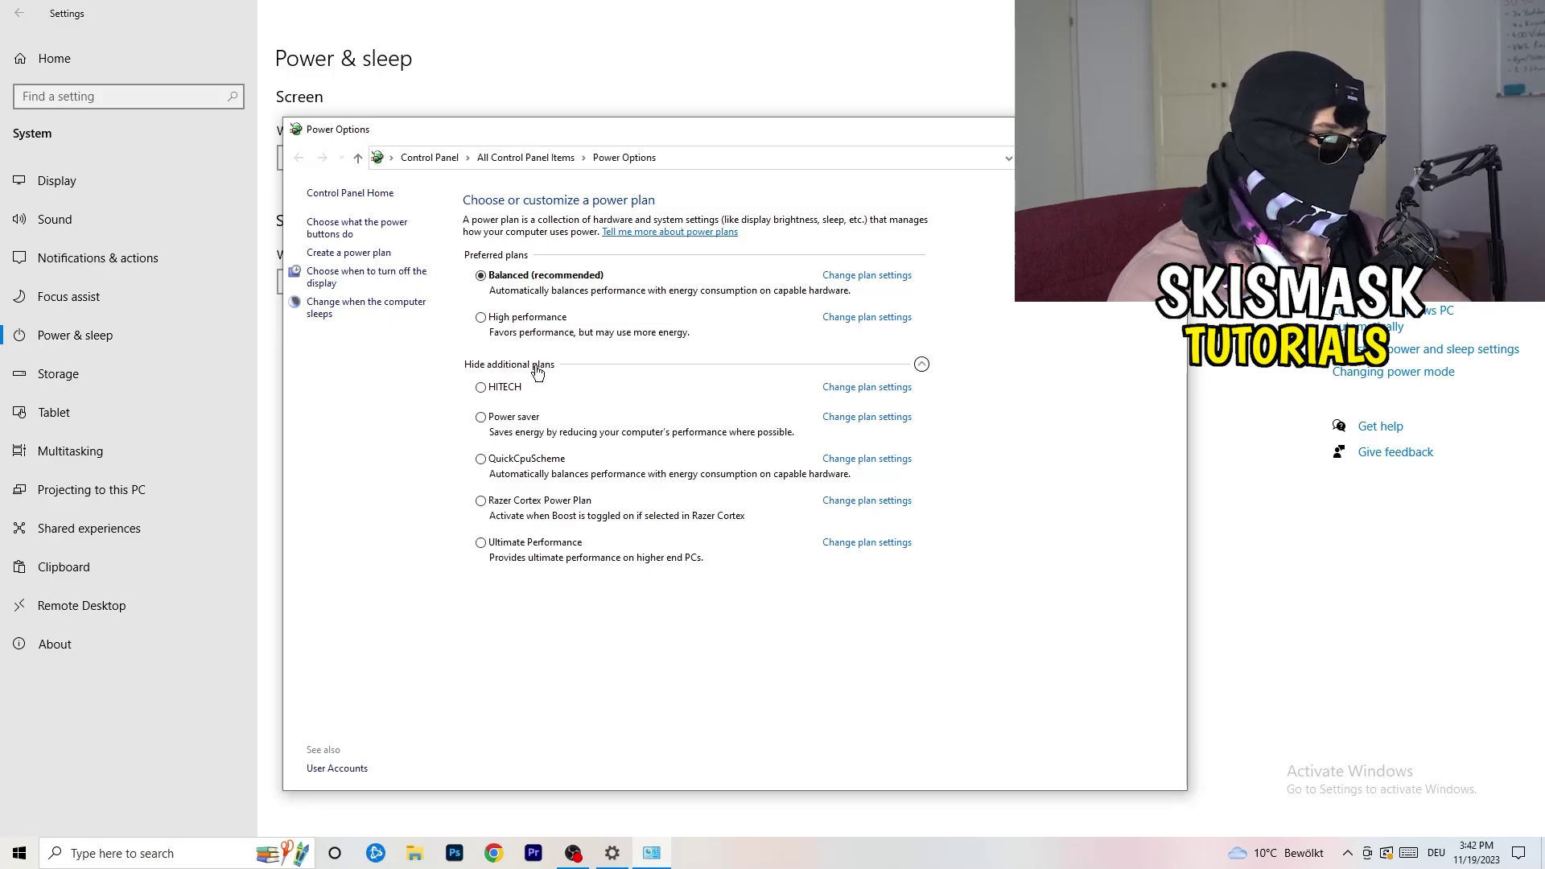
pyautogui.click(1167, 128)
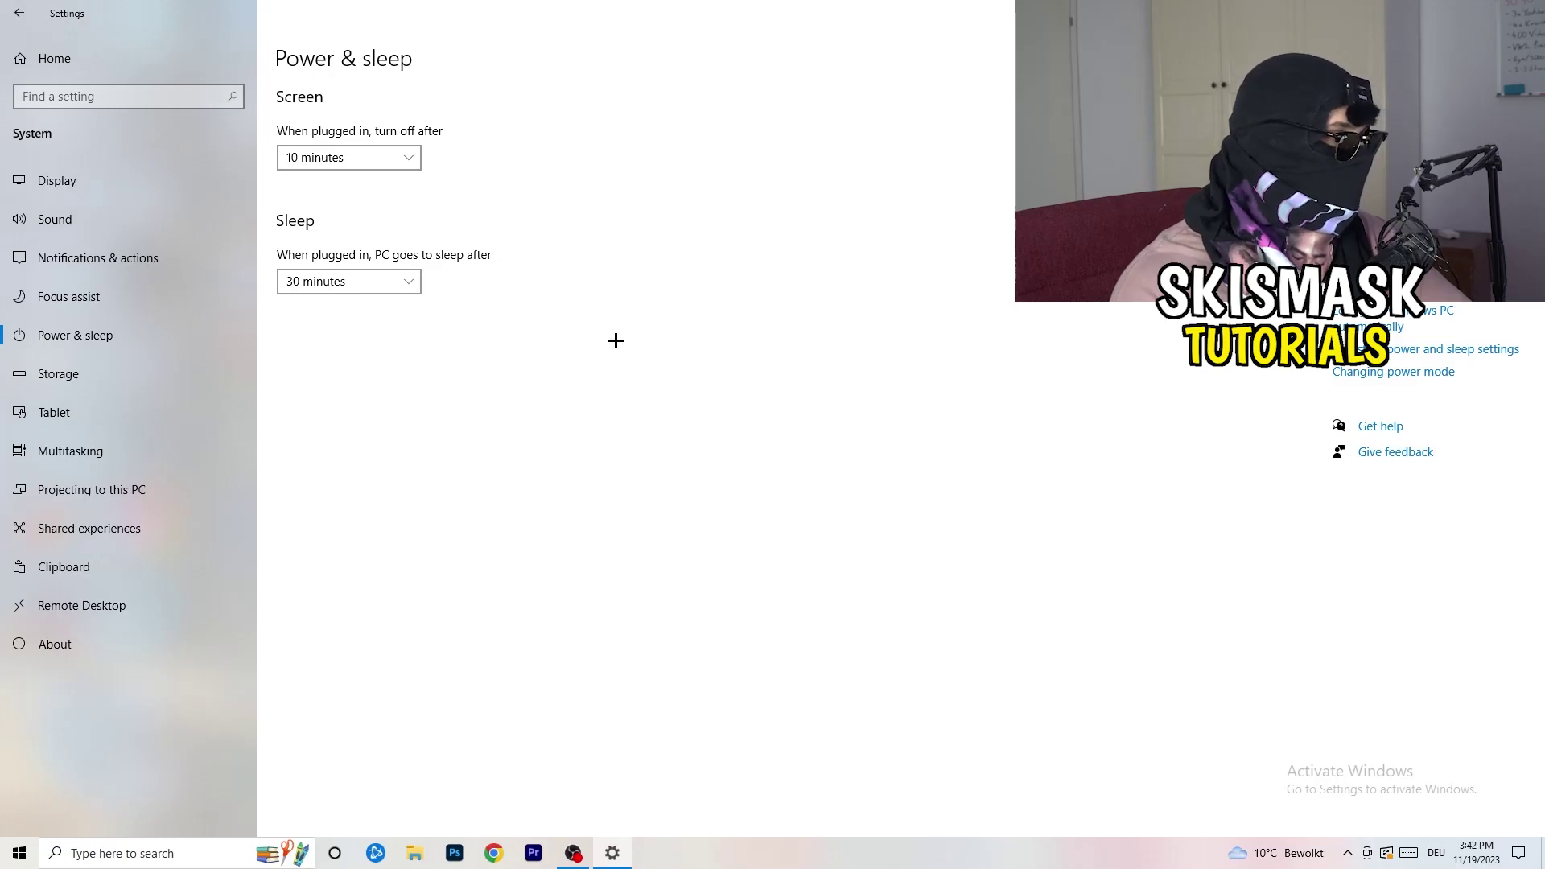
pyautogui.hotkey('alt', 'F4')
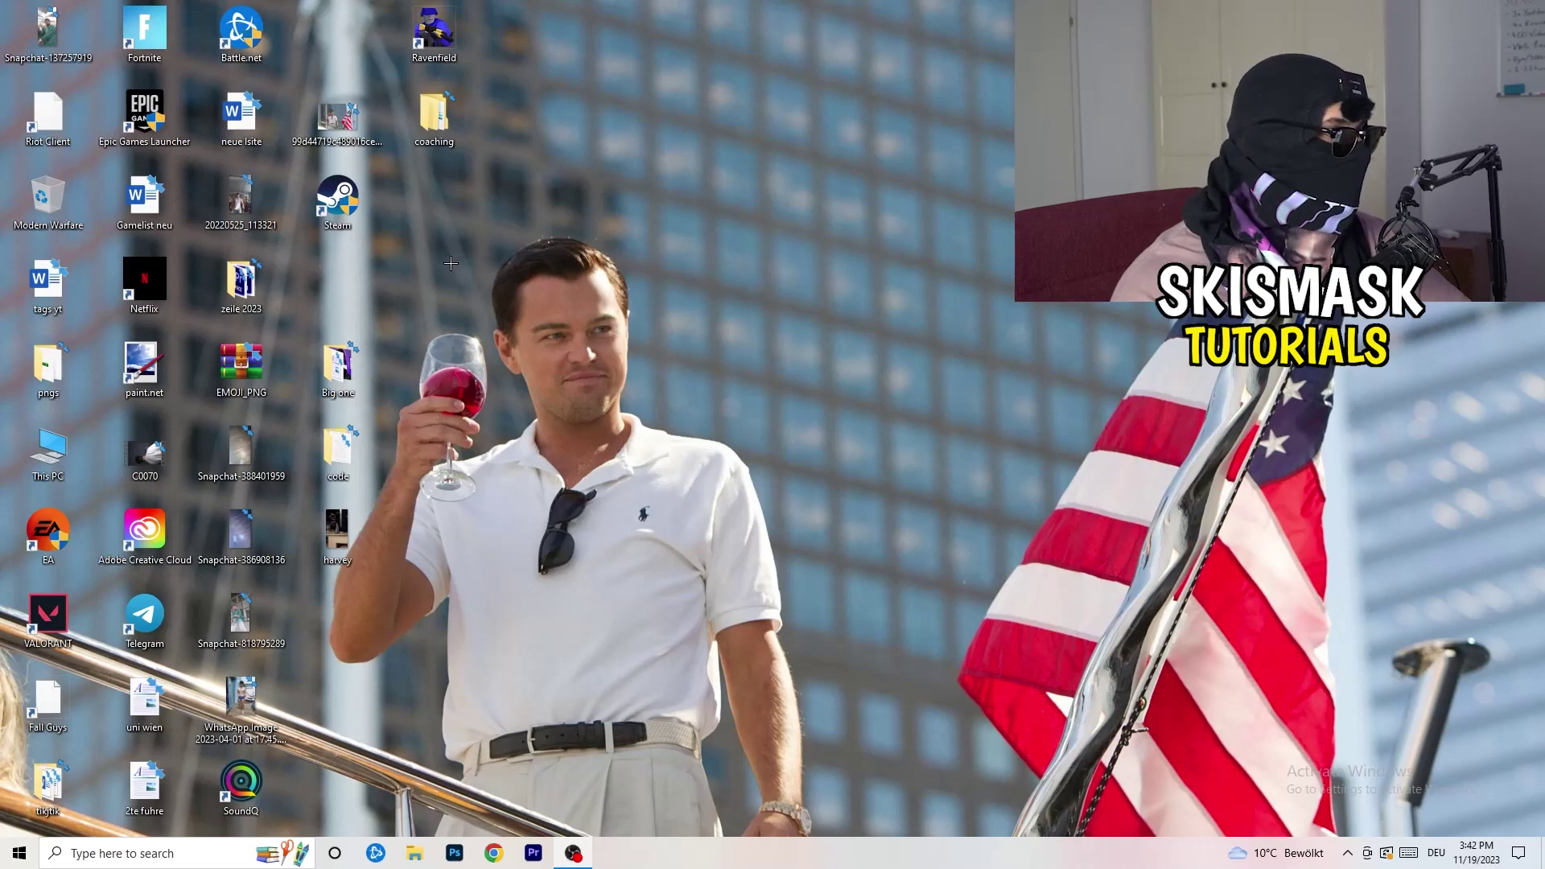
# - Move the Steam shortcut to an empty area of the desktop and open its compatibility properties
pyautogui.moveTo(338, 201); pyautogui.dragTo(820, 284)
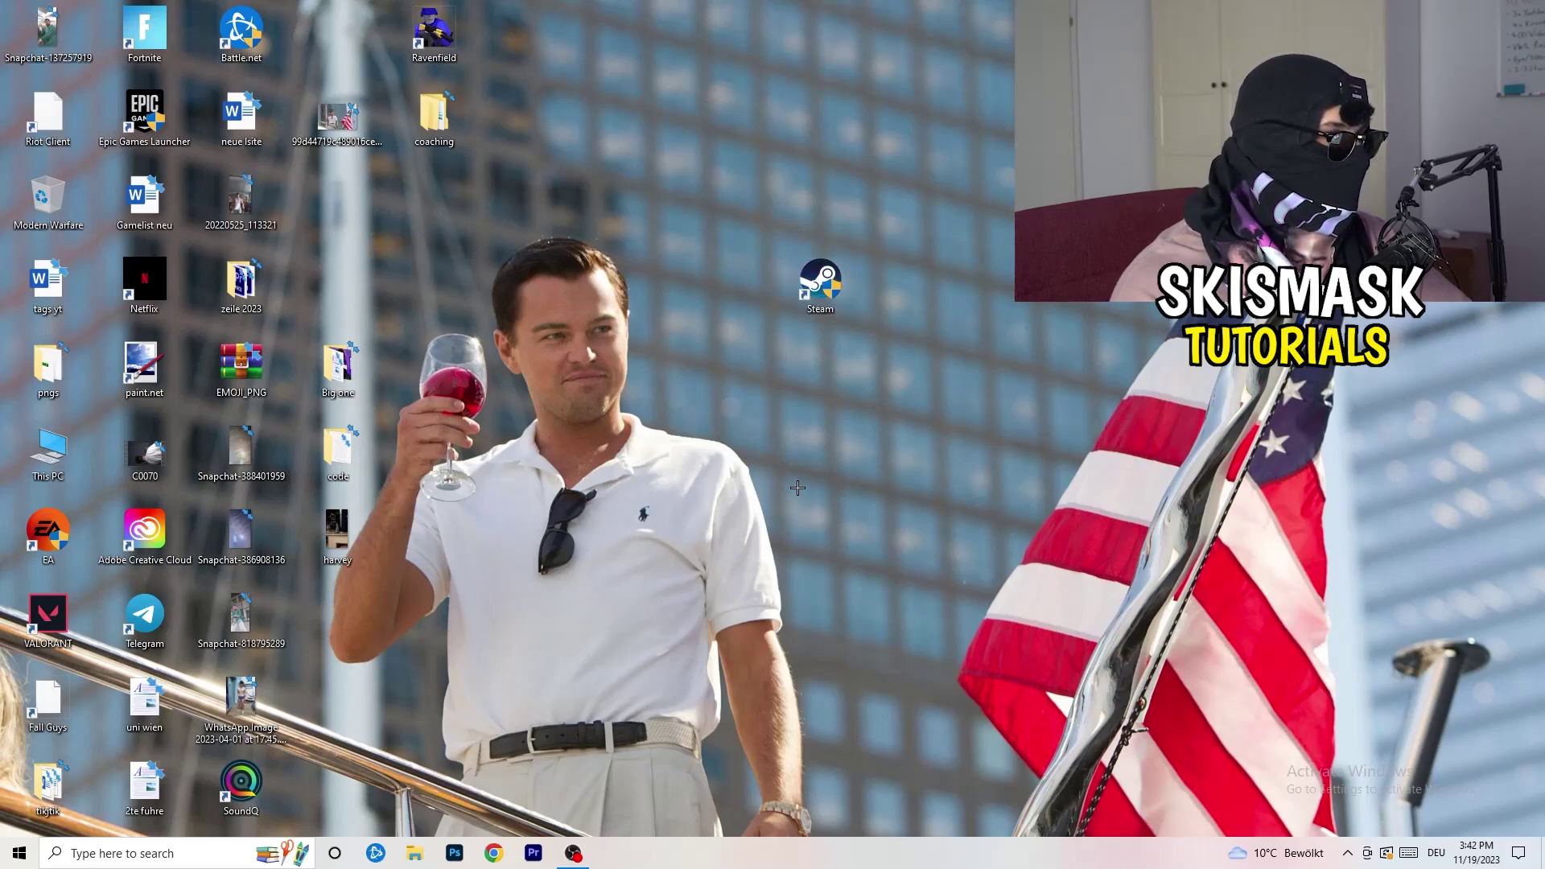
pyautogui.rightClick(808, 289)
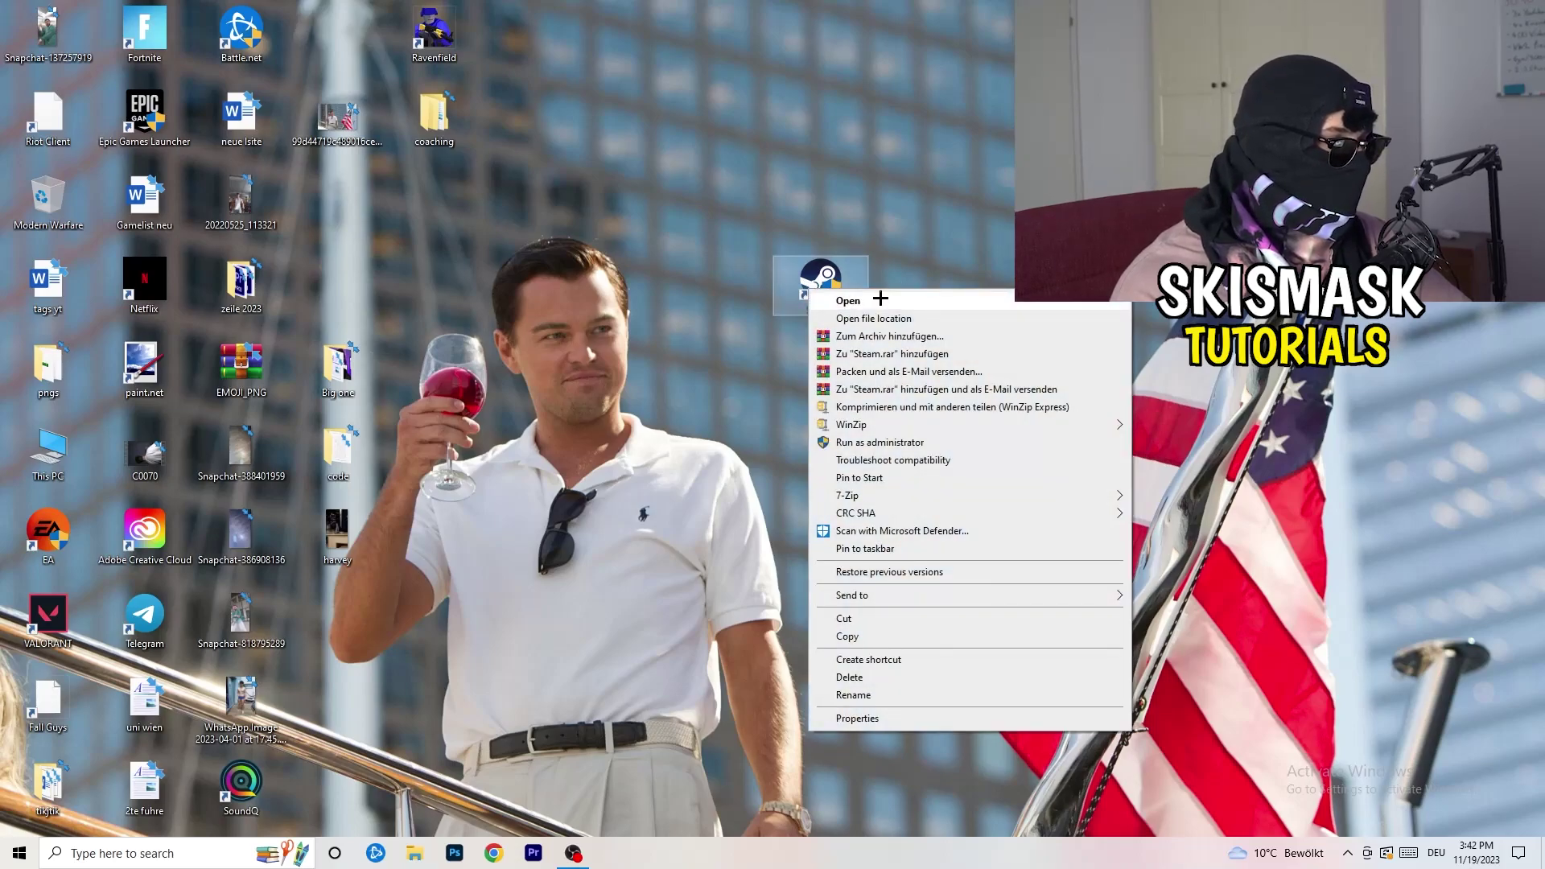
pyautogui.click(885, 719)
pyautogui.moveTo(911, 295); pyautogui.dragTo(760, 221)
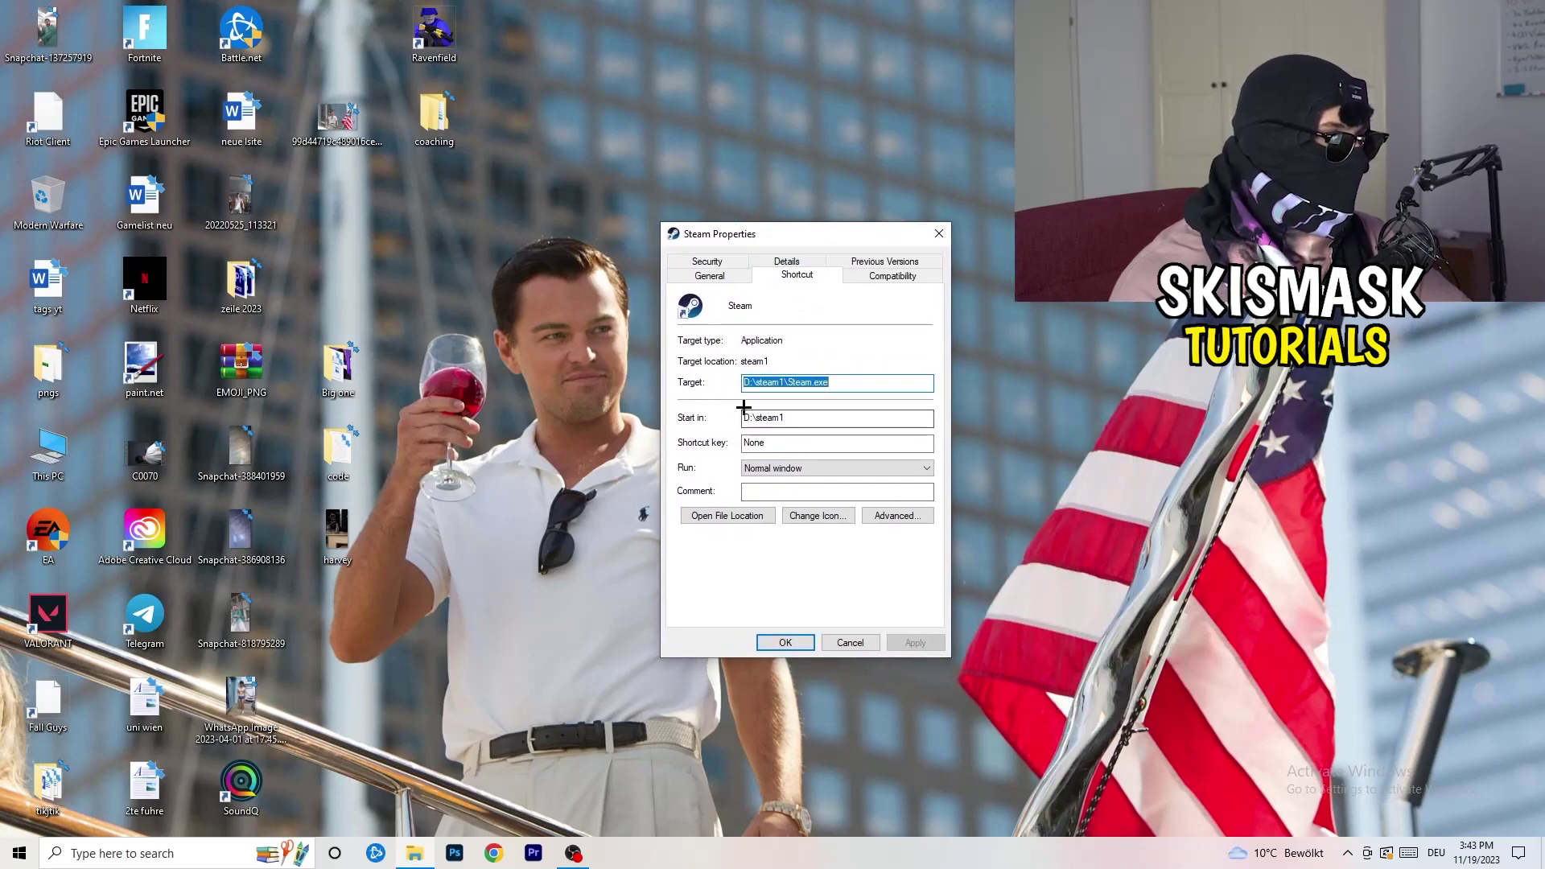
pyautogui.click(910, 279)
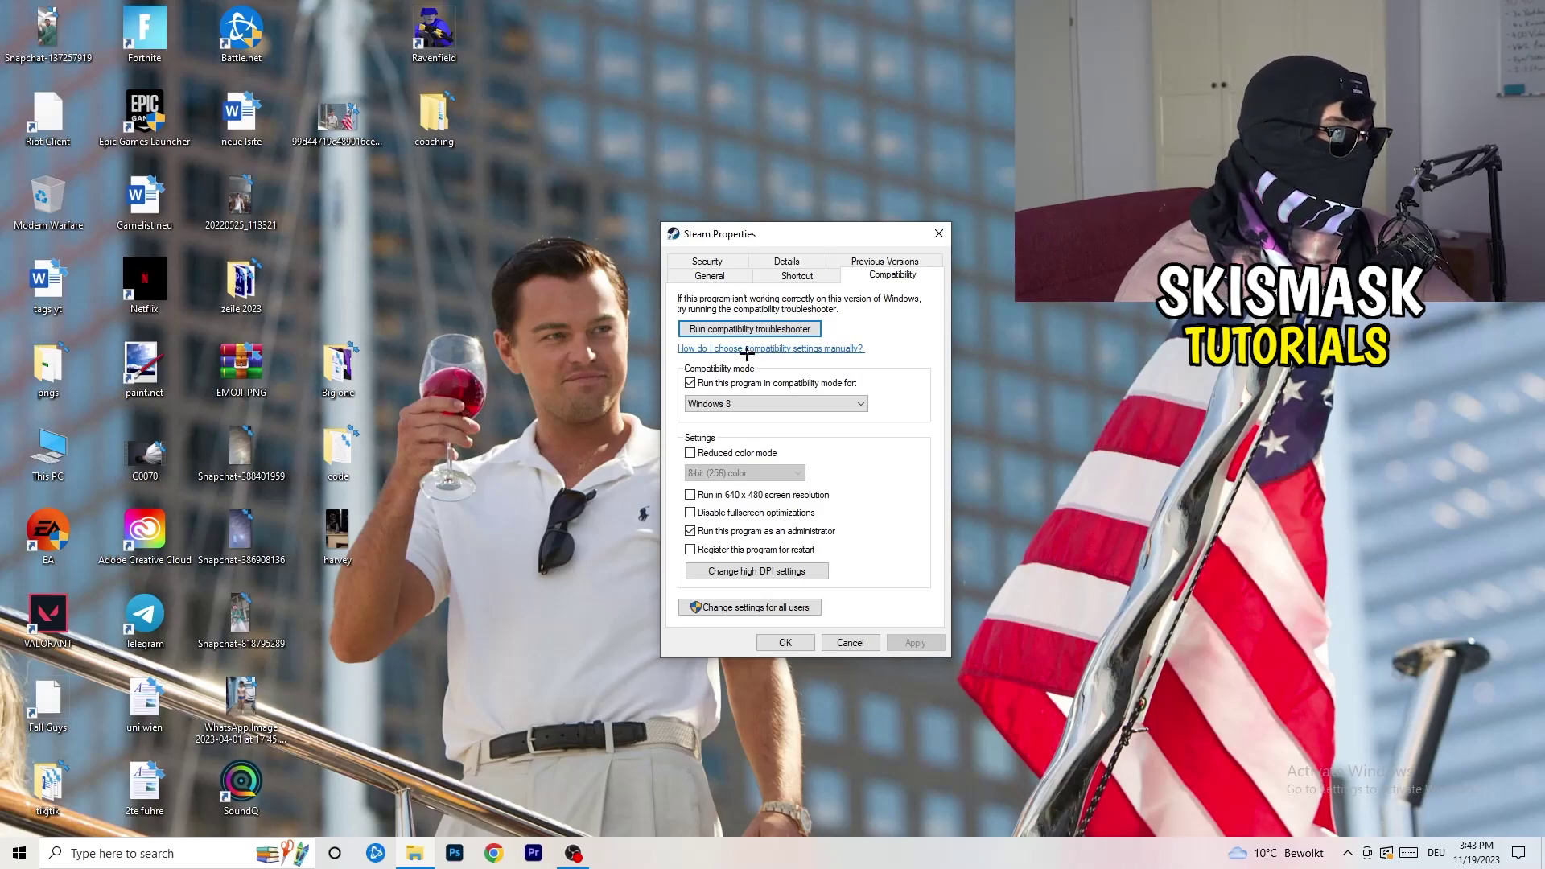
# - Set Steam to run in compatibility mode for Windows 8, apply the change and close its properties
pyautogui.click(847, 382)
pyautogui.click(705, 389)
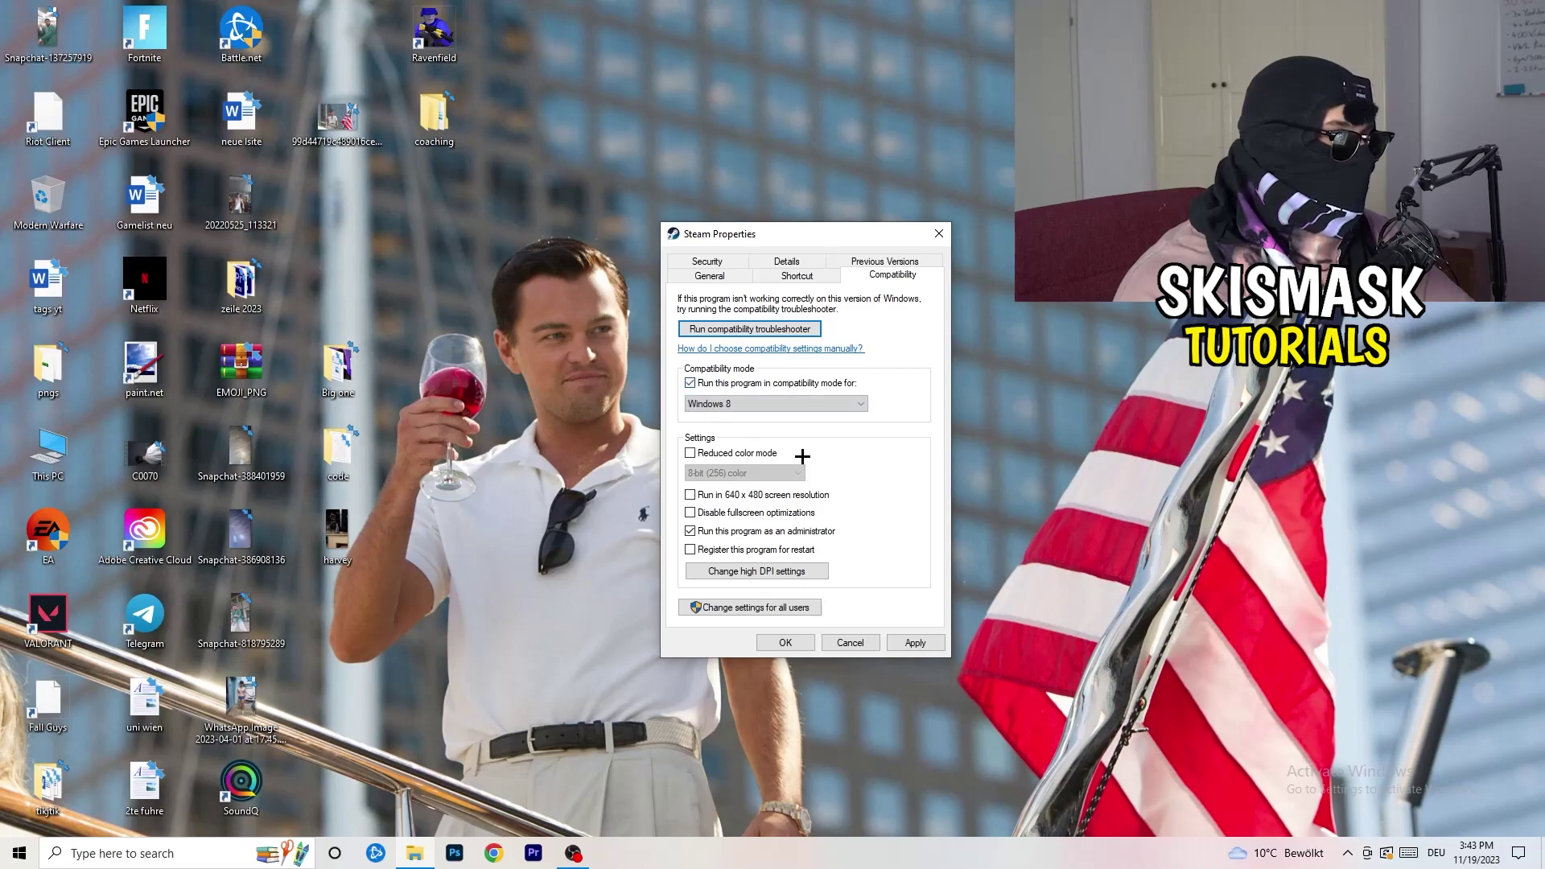
pyautogui.click(765, 408)
pyautogui.click(777, 501)
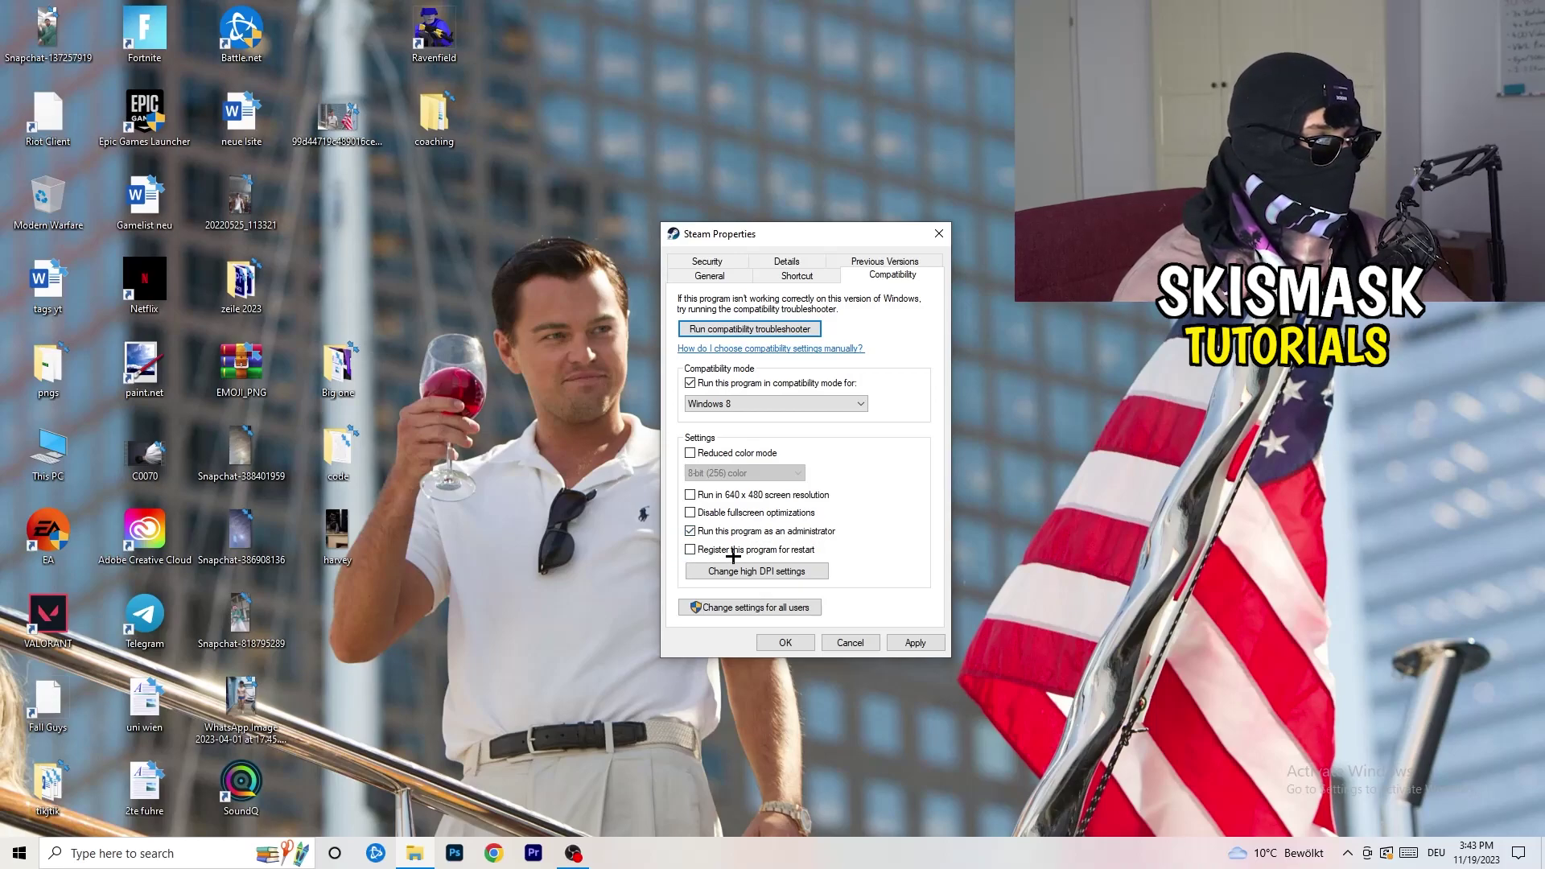
pyautogui.click(915, 642)
pyautogui.click(785, 642)
# - Shift the Steam shortcut one column over on the desktop and check the actions available for it
pyautogui.moveTo(844, 302); pyautogui.dragTo(940, 304)
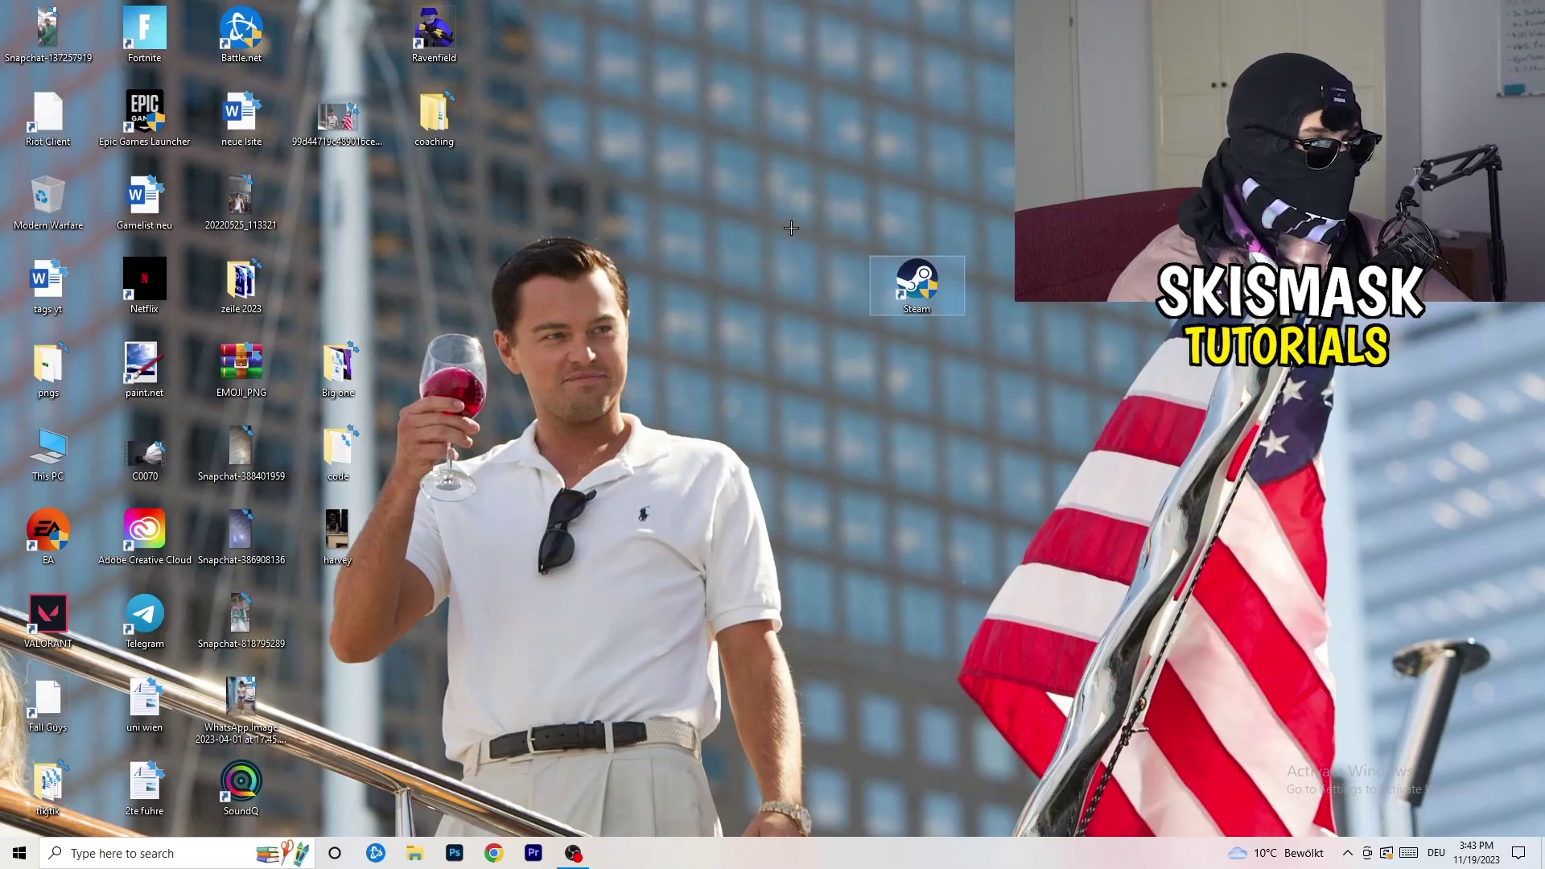
pyautogui.click(936, 490)
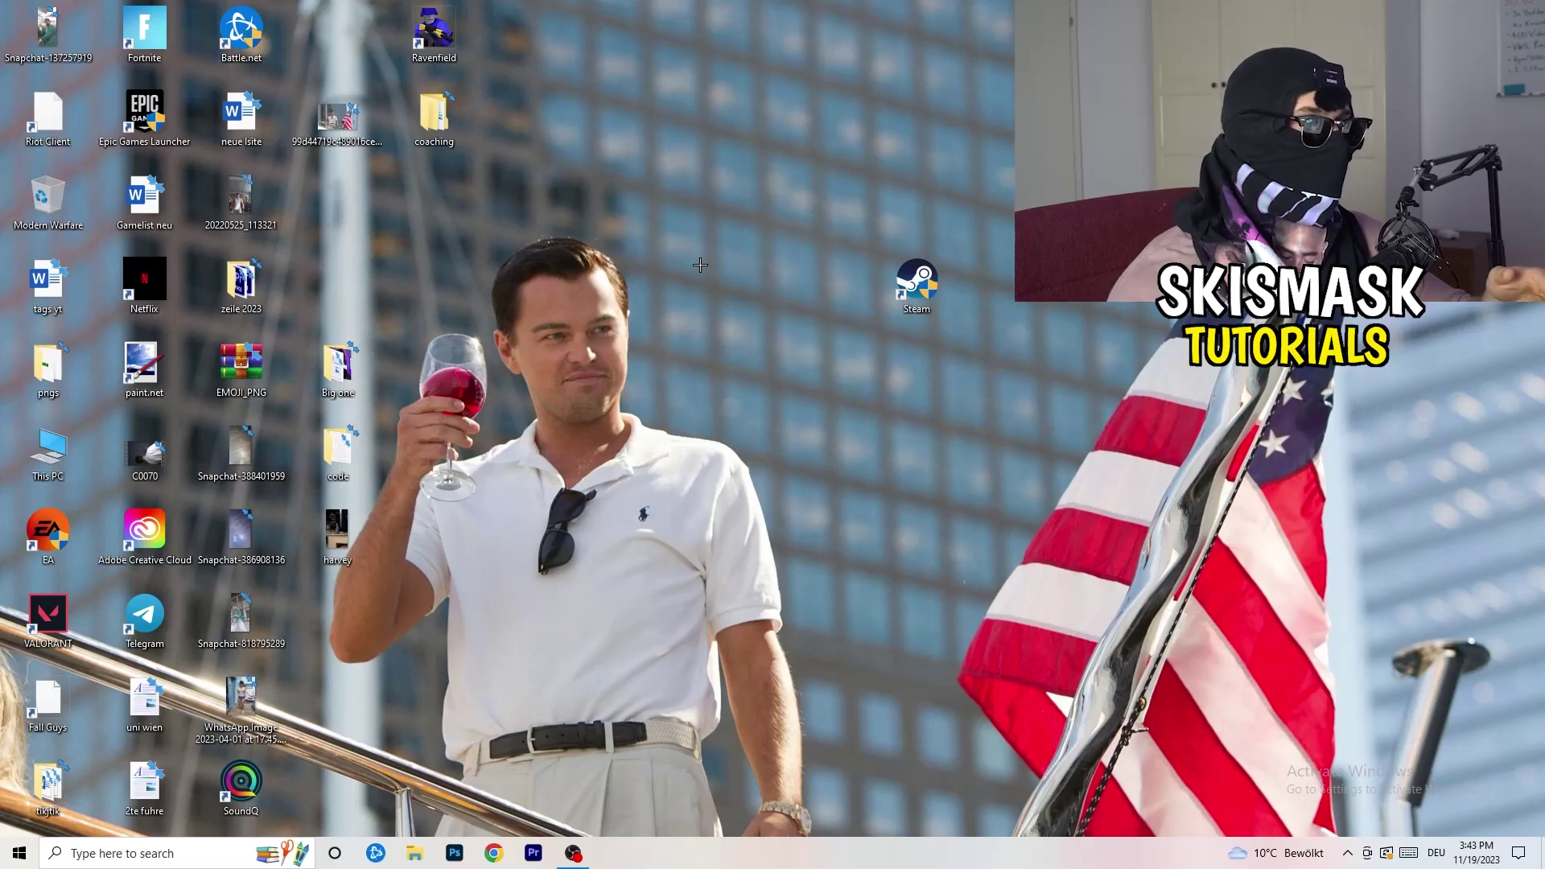
pyautogui.click(912, 278)
pyautogui.rightClick(912, 279)
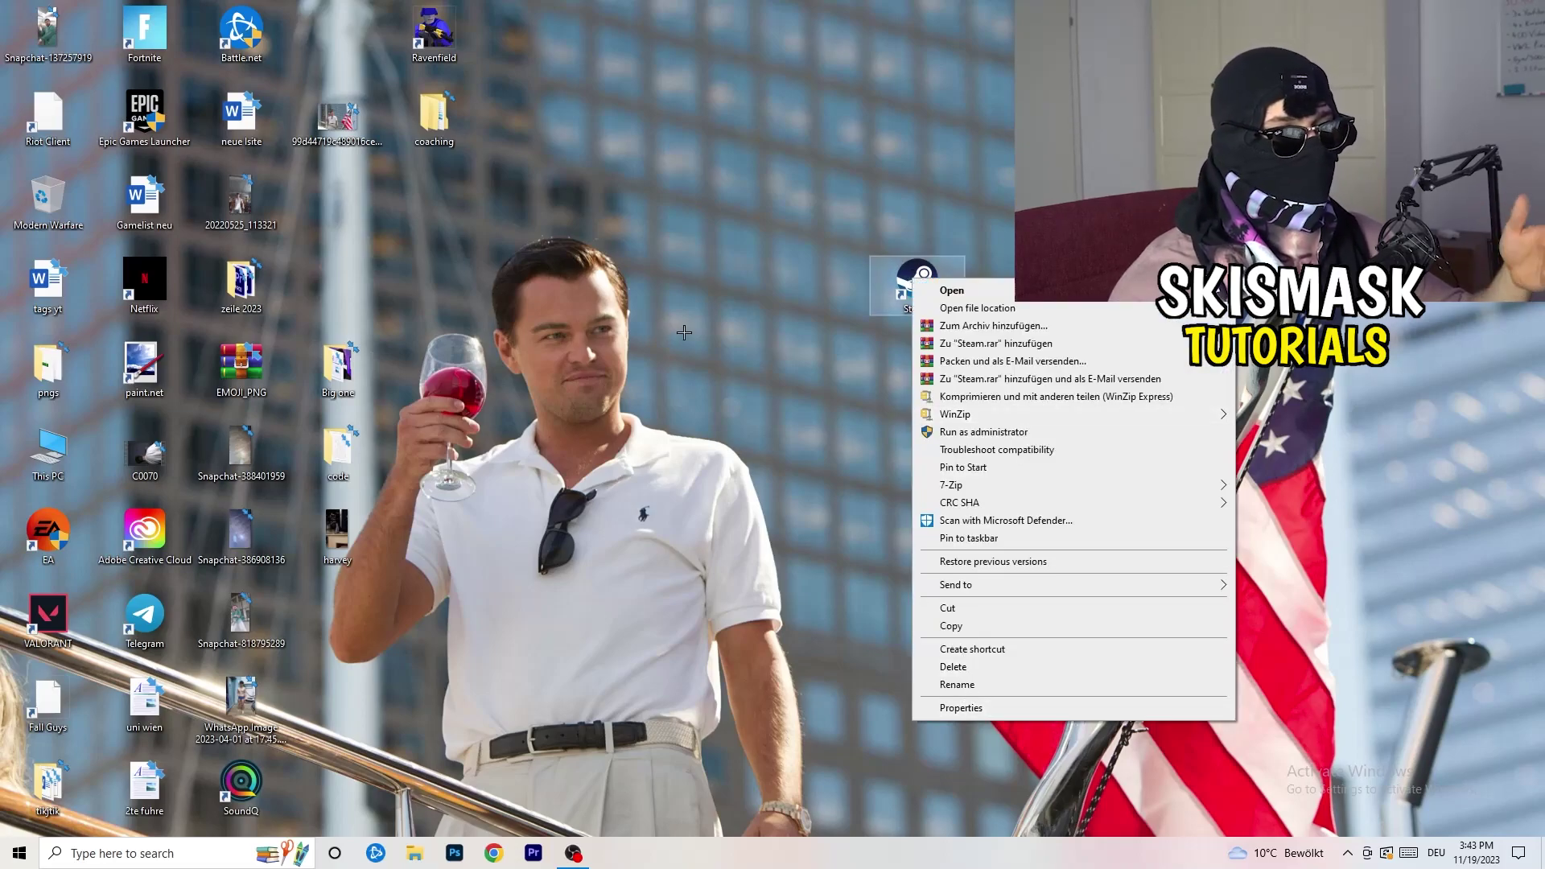
pyautogui.click(746, 368)
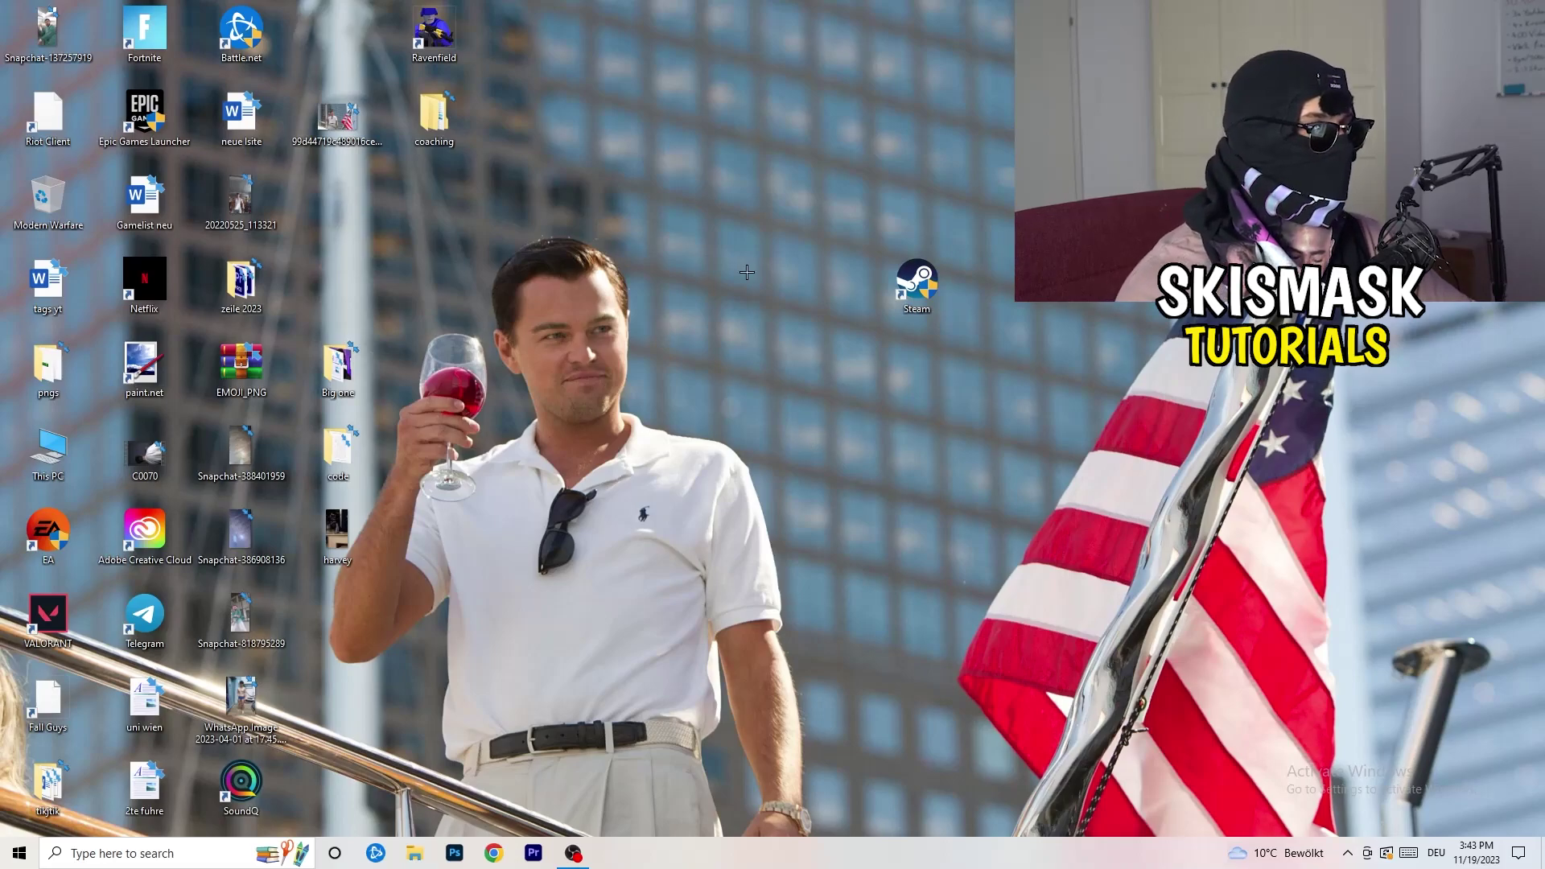
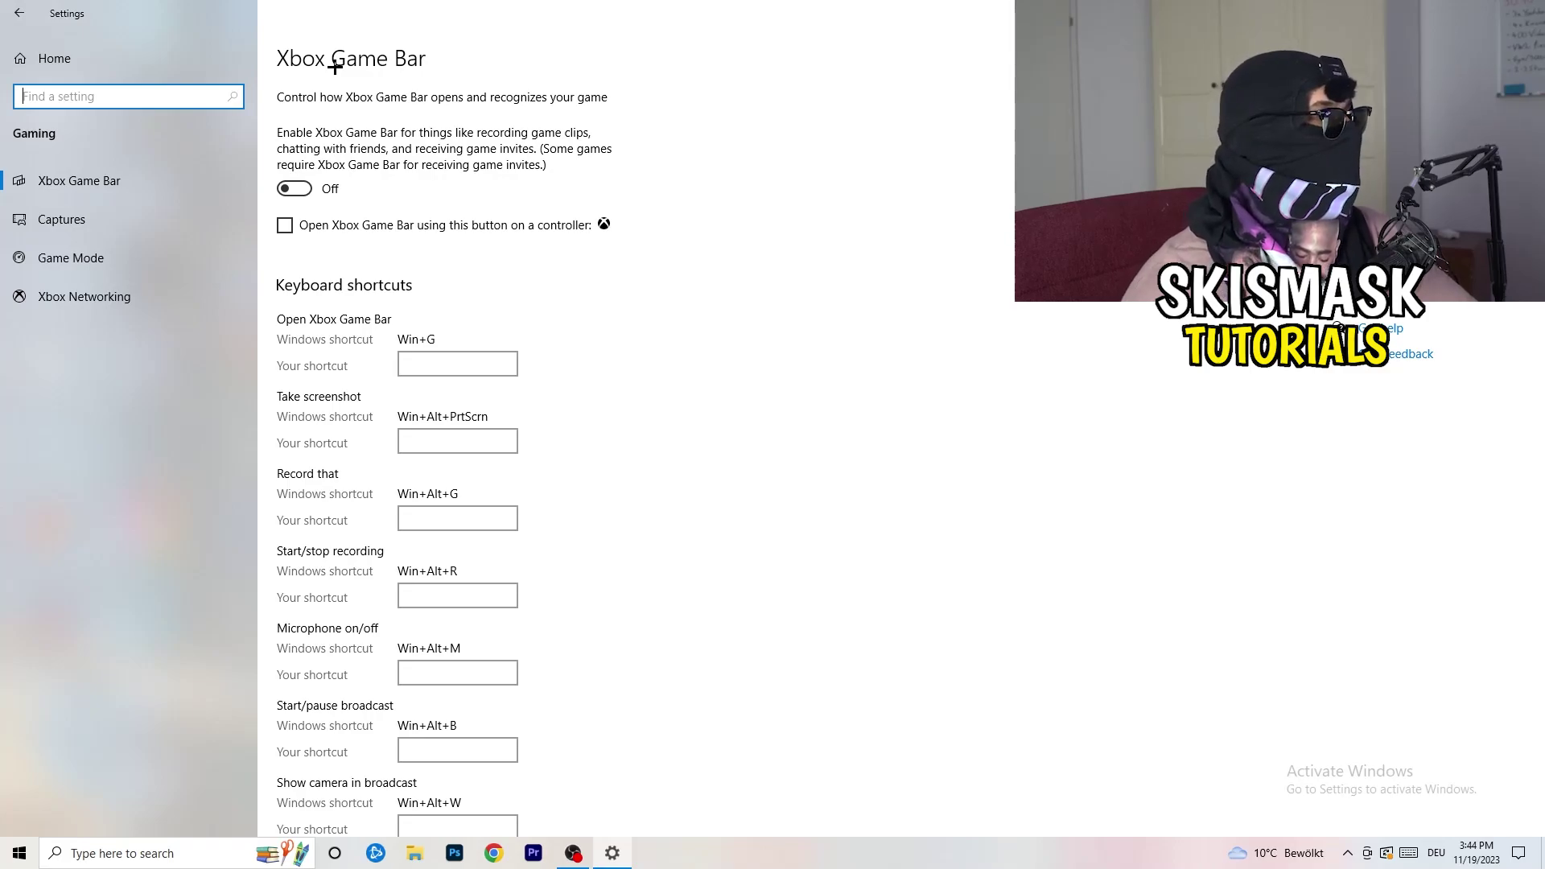
# - Review the game capture settings for background recording, audio and video, and open the Game Mode settings
pyautogui.click(149, 228)
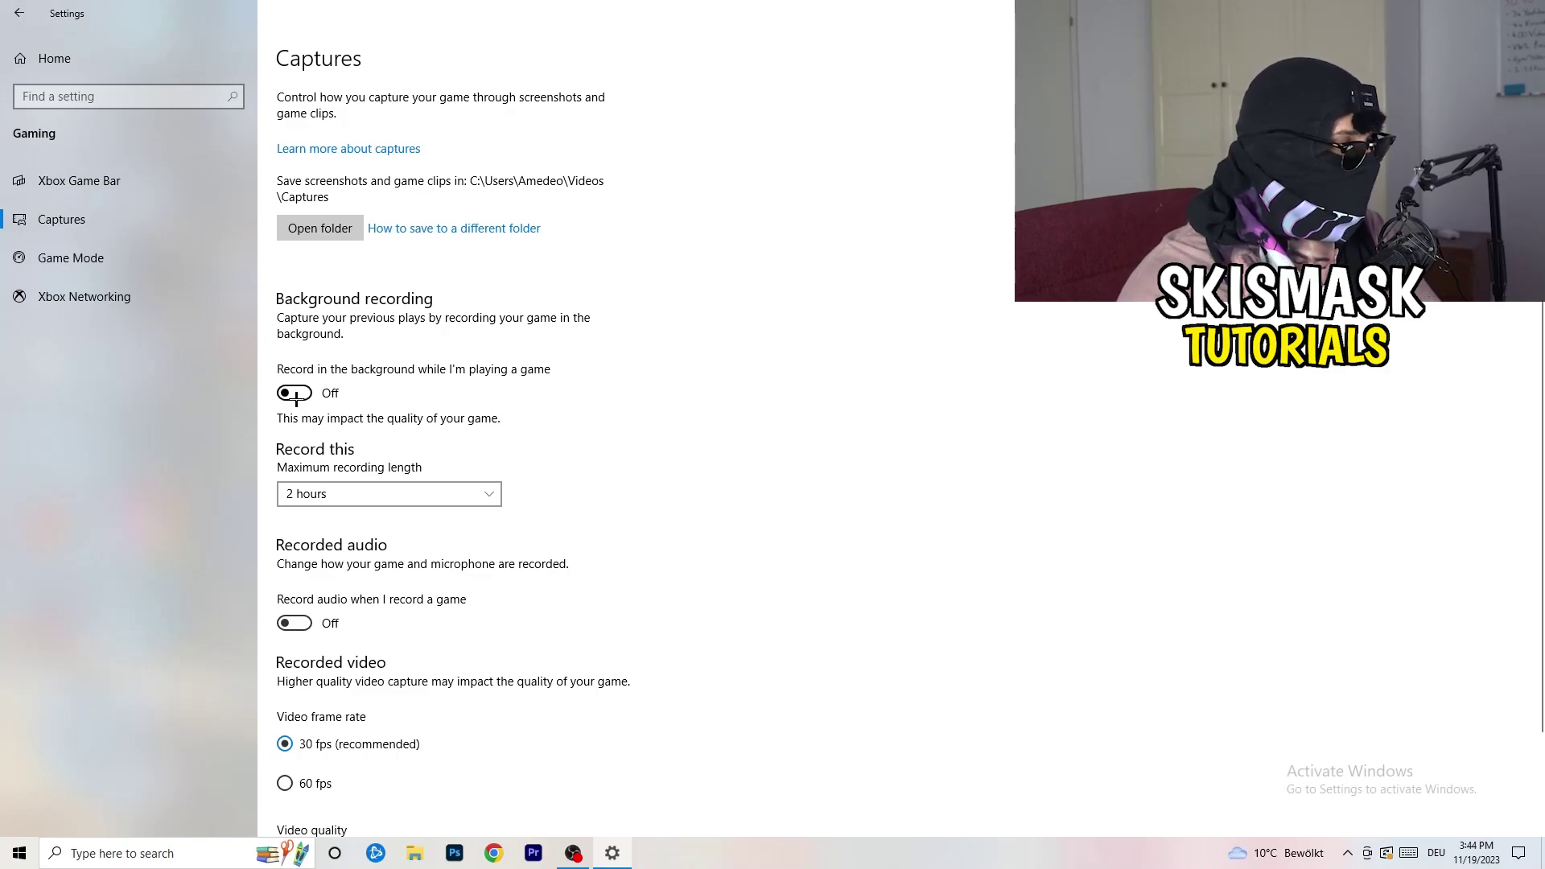
pyautogui.scroll(-2, 424, 569)
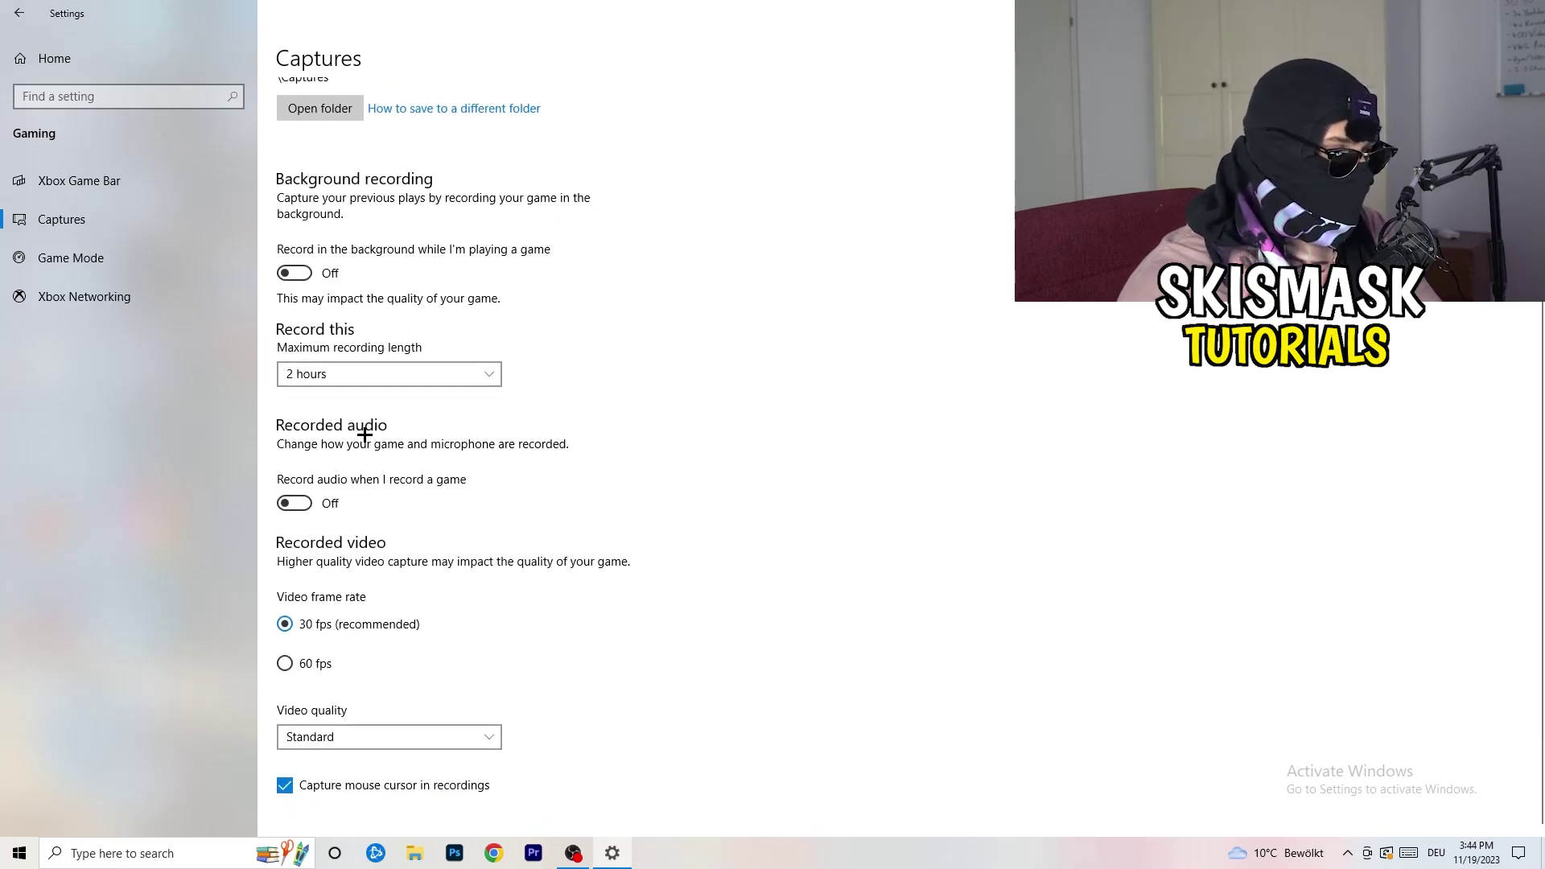
pyautogui.scroll(2, 496, 650)
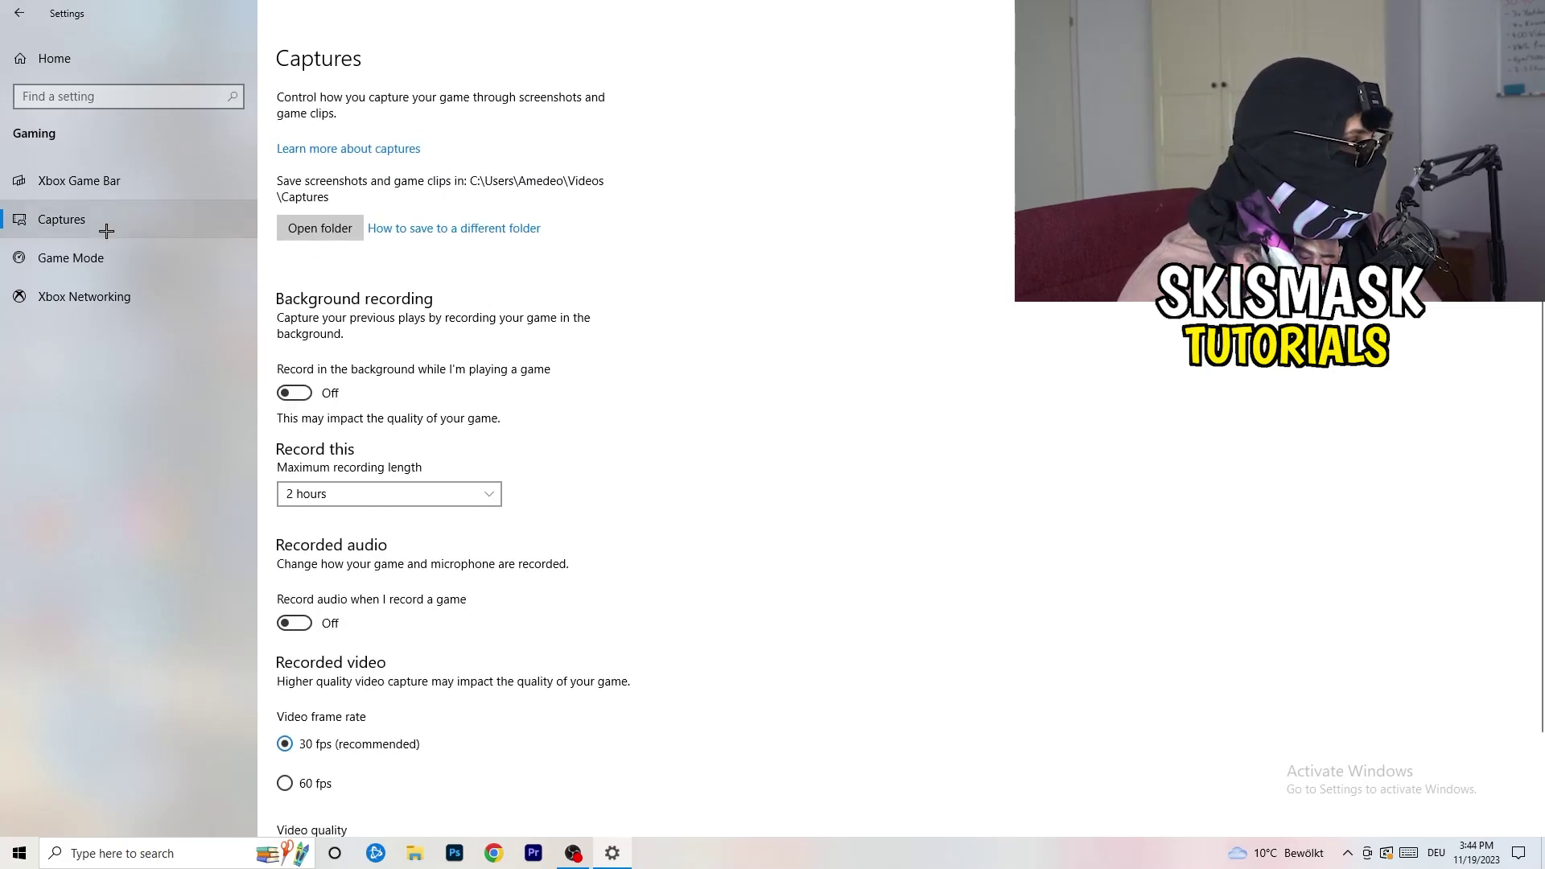
pyautogui.click(71, 257)
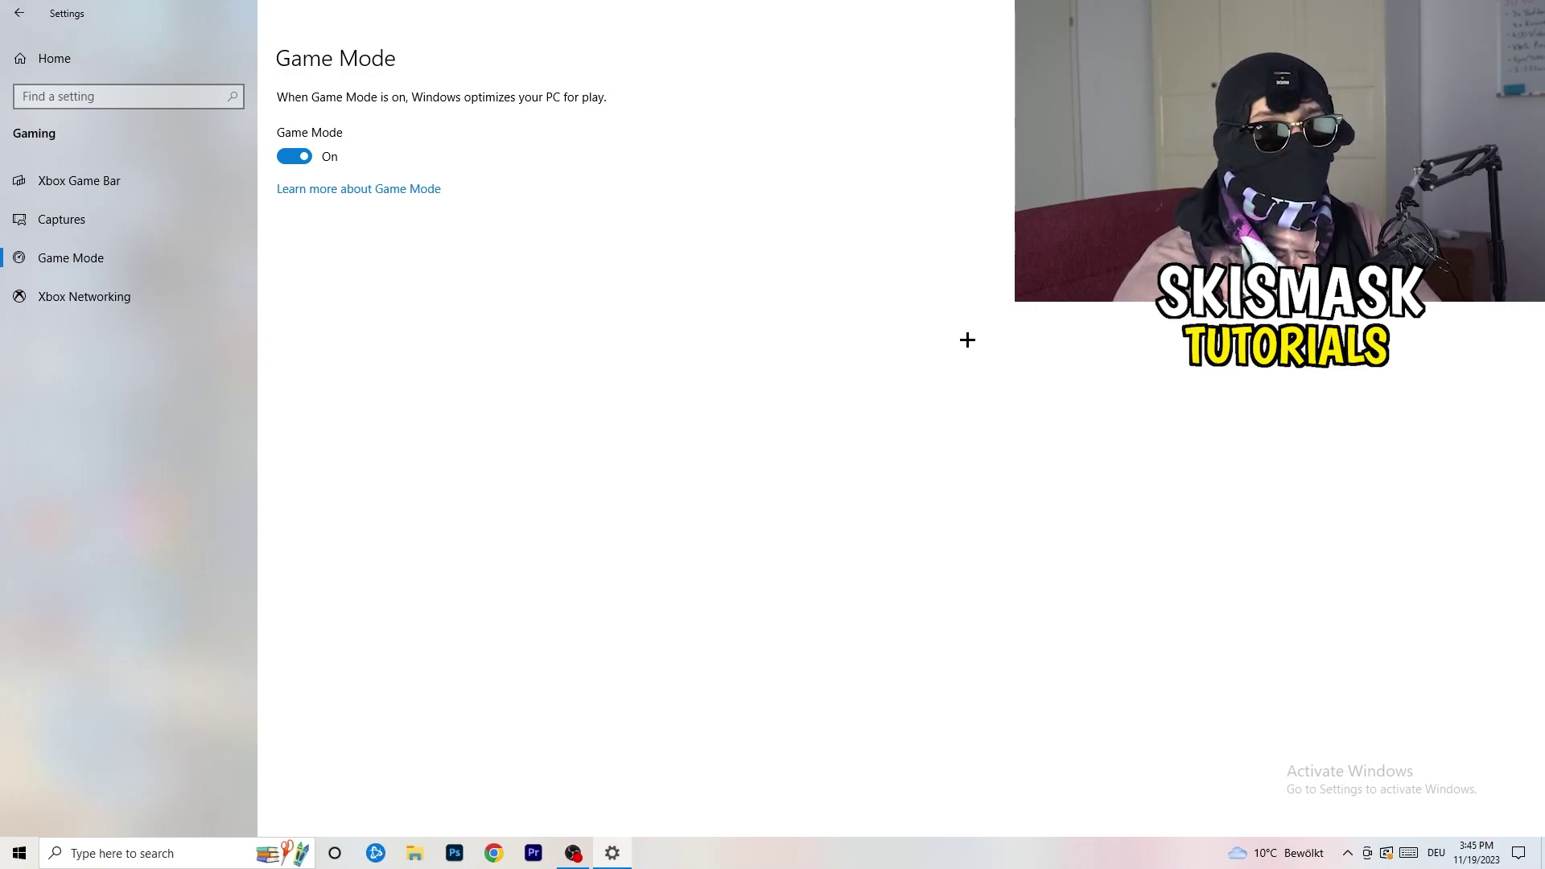
# - Check the Windows Update status under Update & Security and close Settings
pyautogui.click(16, 10)
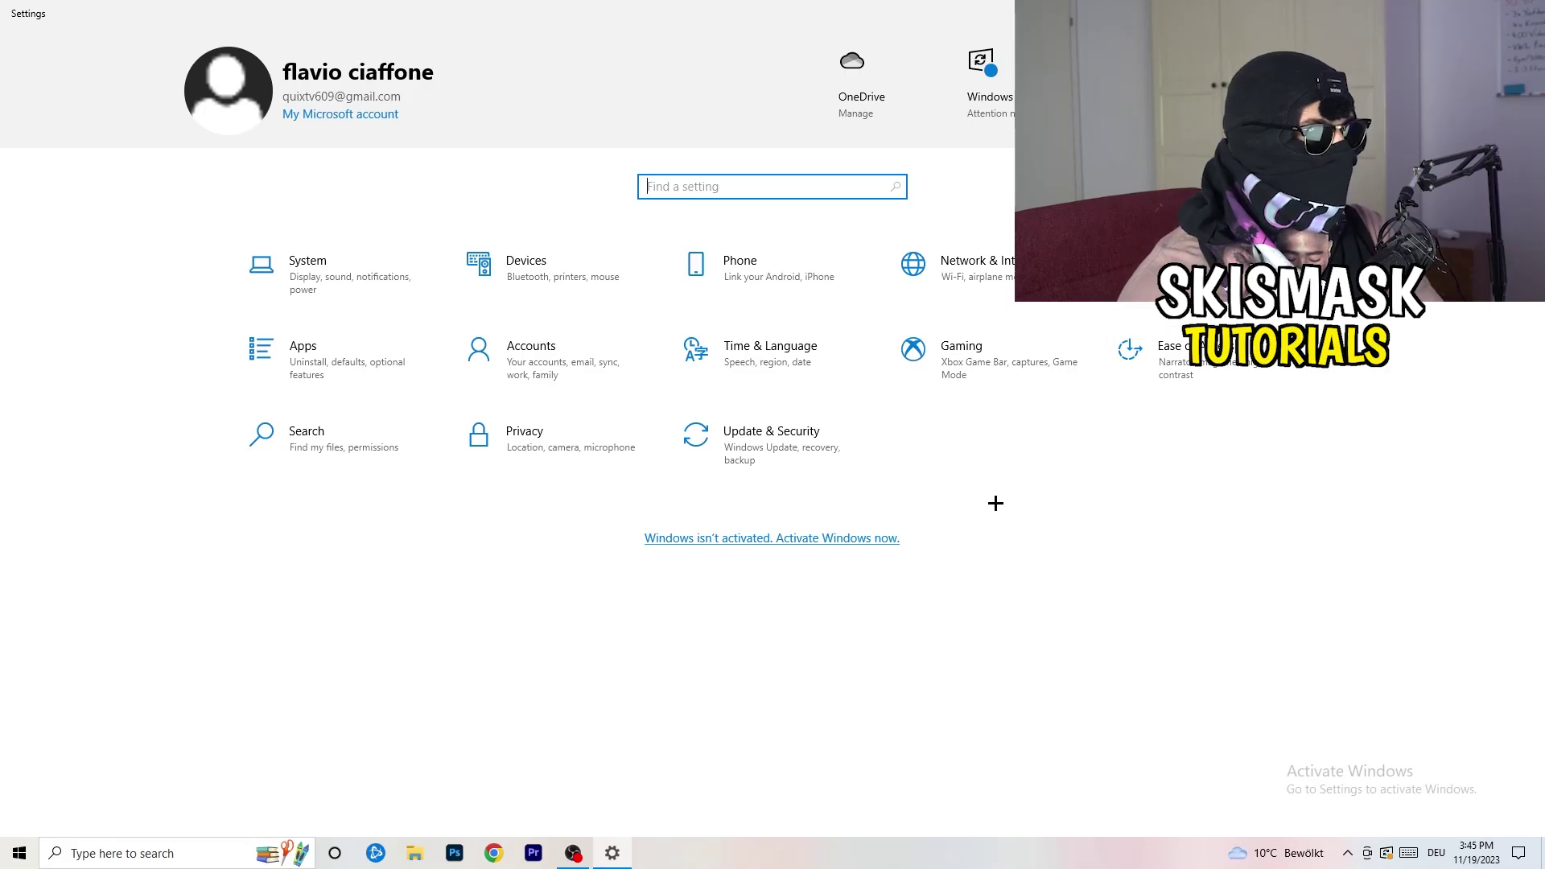
pyautogui.click(757, 441)
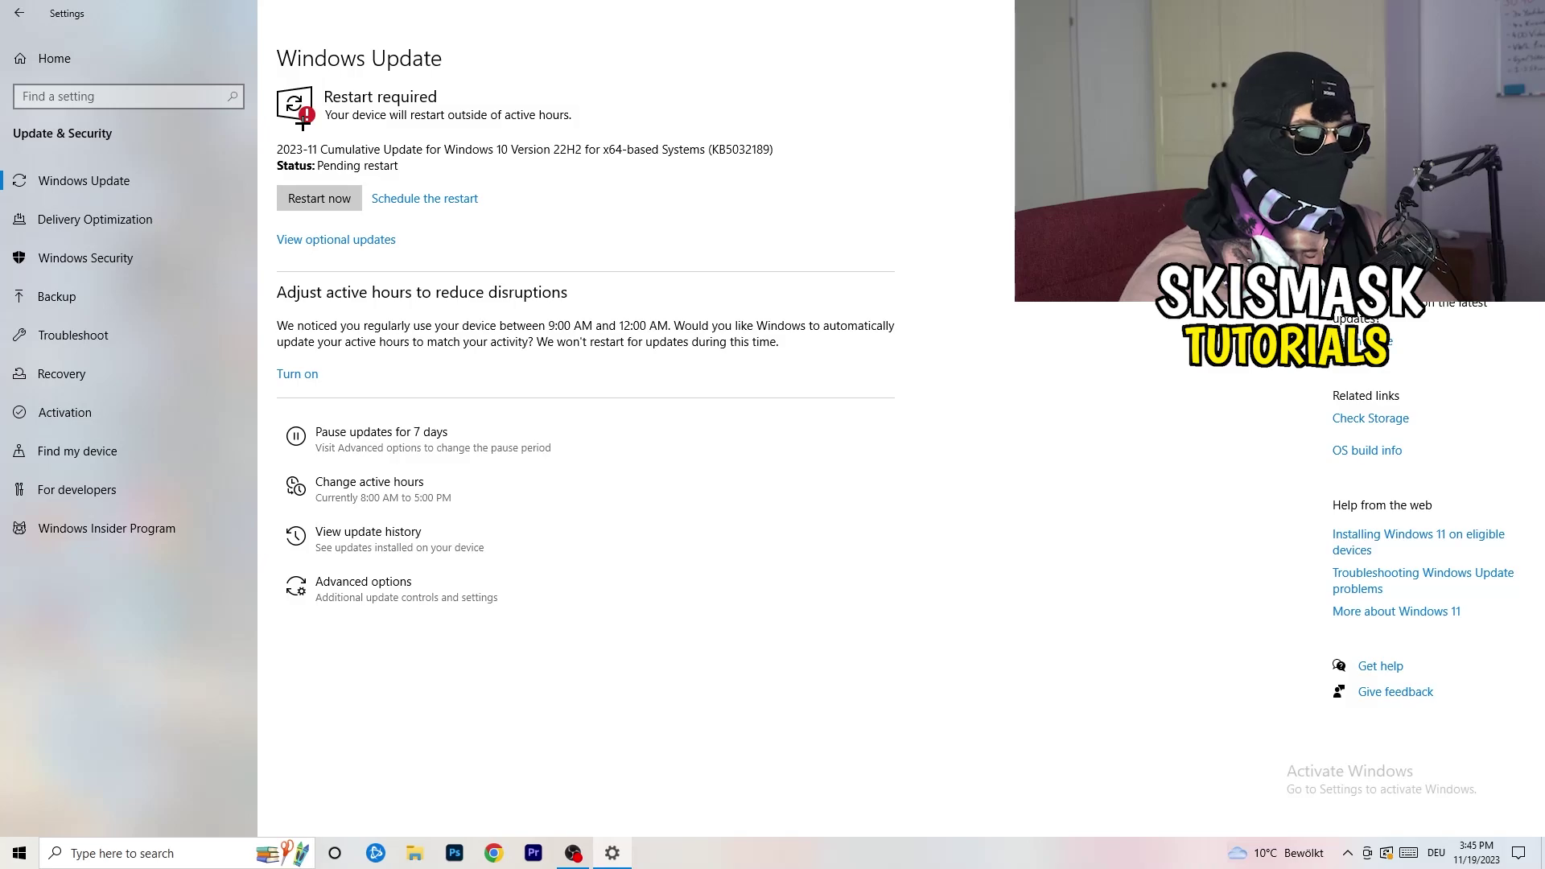
pyautogui.hotkey('alt', 'F4')
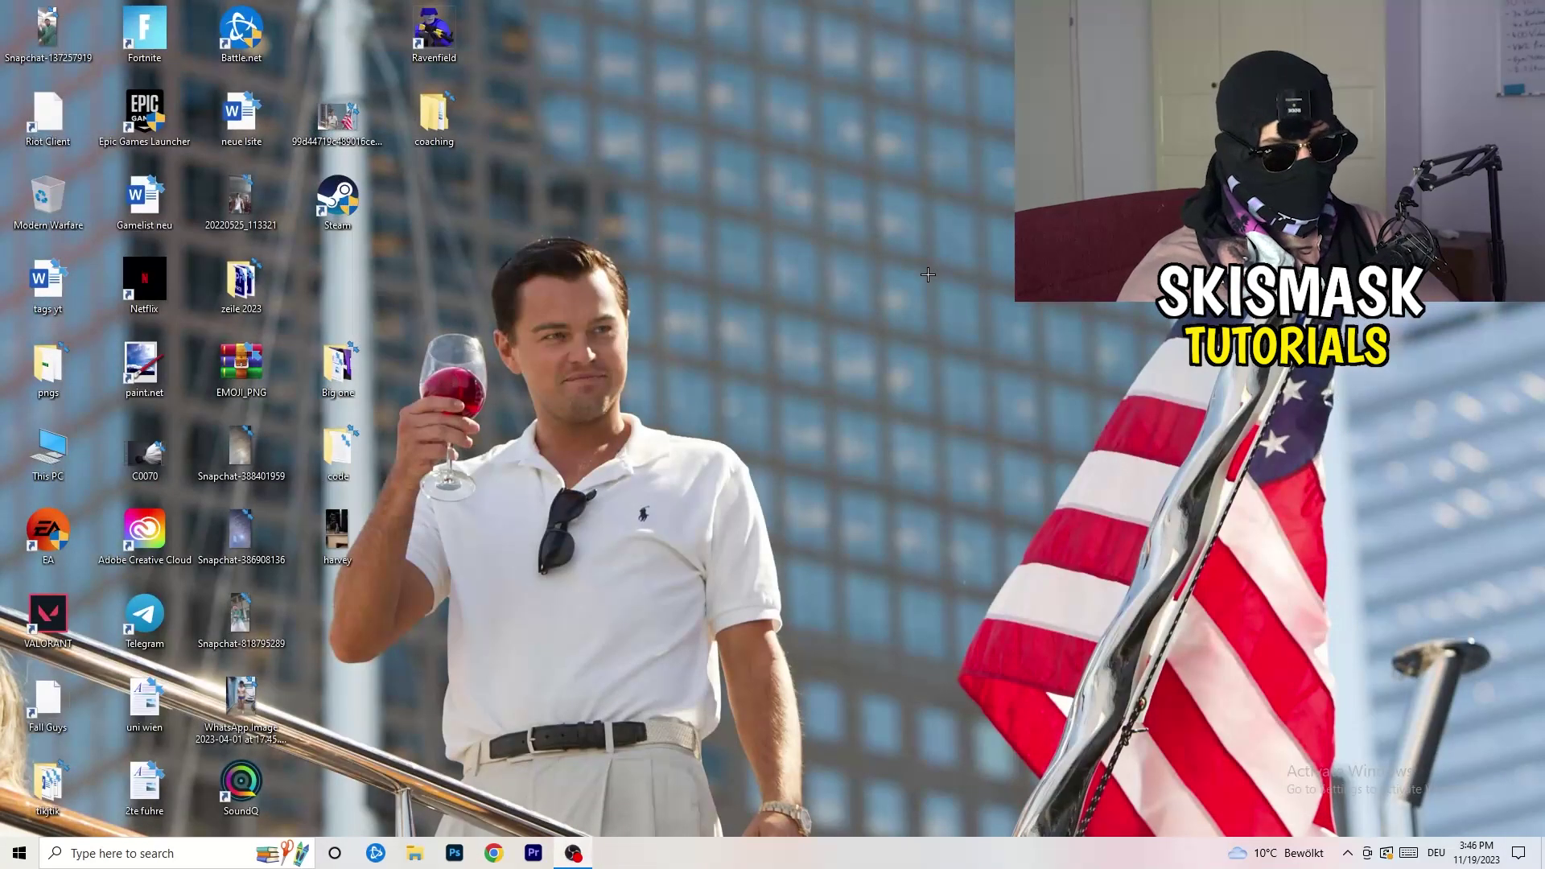